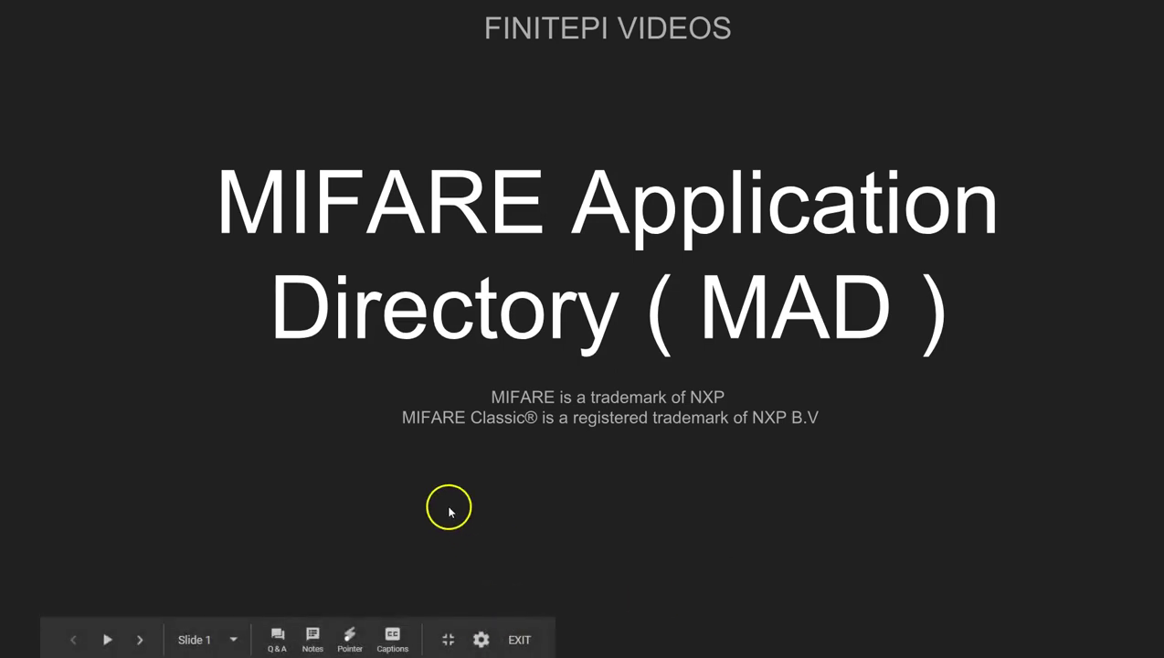
left_click(449, 511)
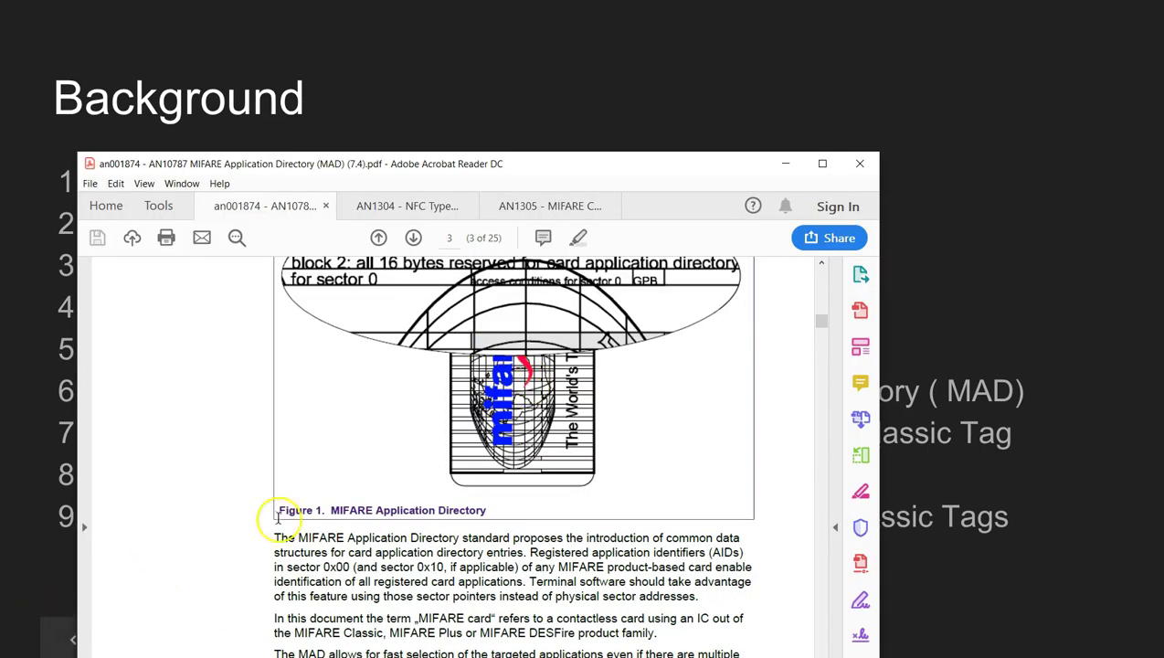
Maximize the AN10787 MIFARE Application Directory note and examine the title and revision date on its first page.
left_click(823, 164)
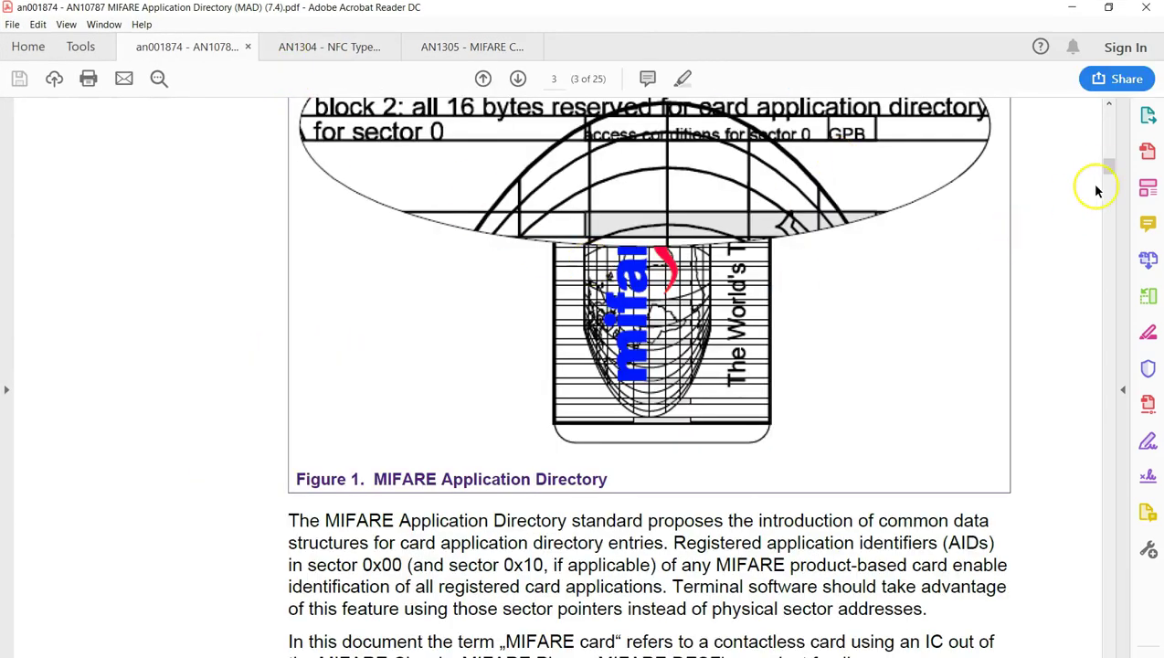
left_click_drag(1106, 166, 1109, 105)
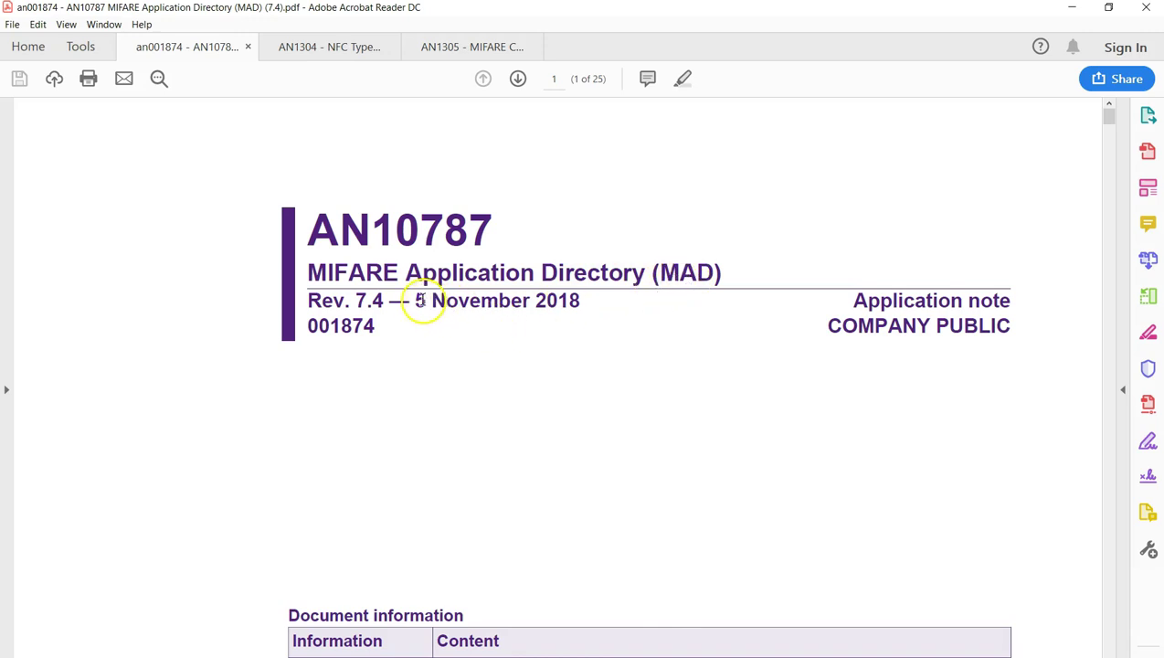
left_click_drag(416, 302, 543, 300)
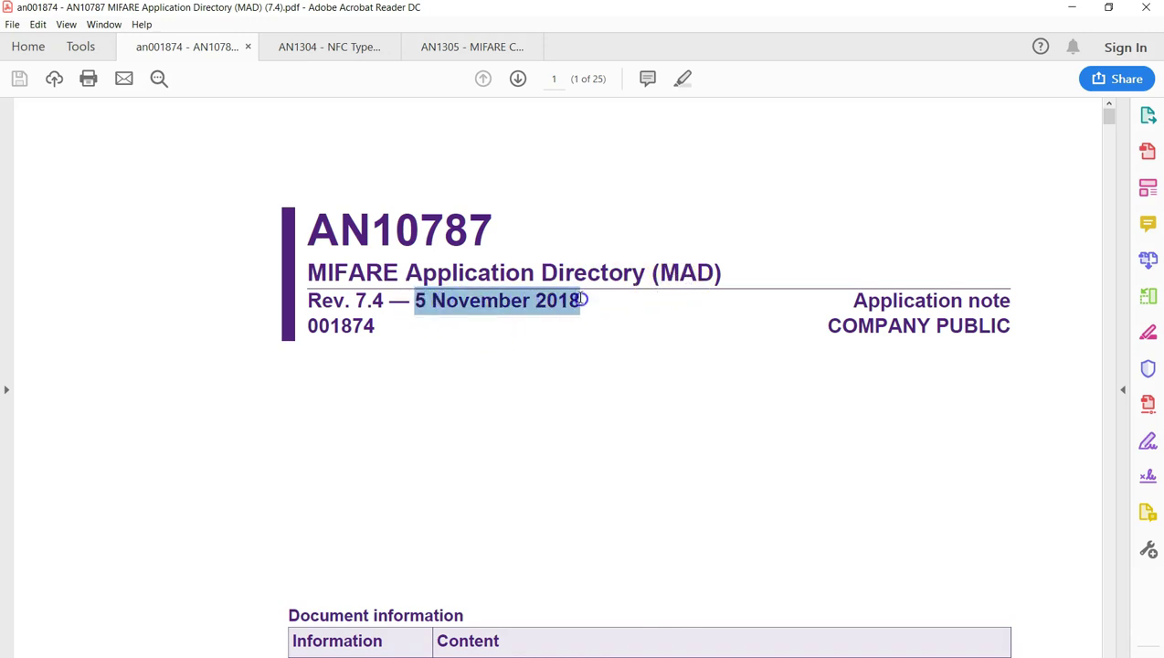
left_click(477, 330)
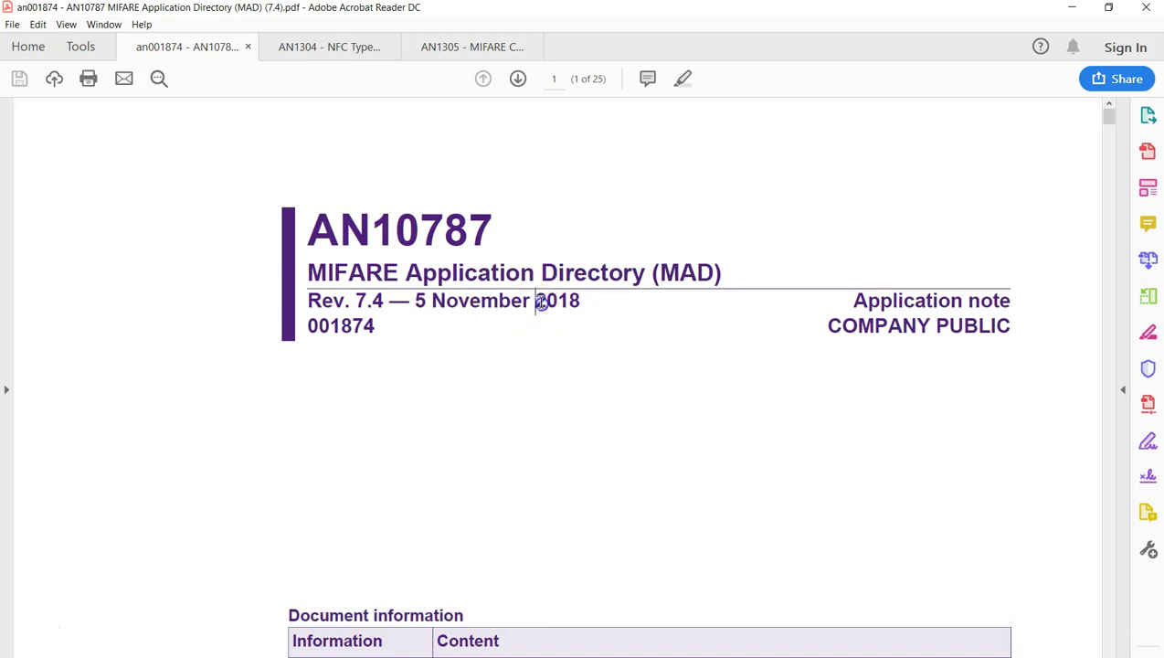
left_click_drag(559, 303, 581, 303)
left_click(490, 340)
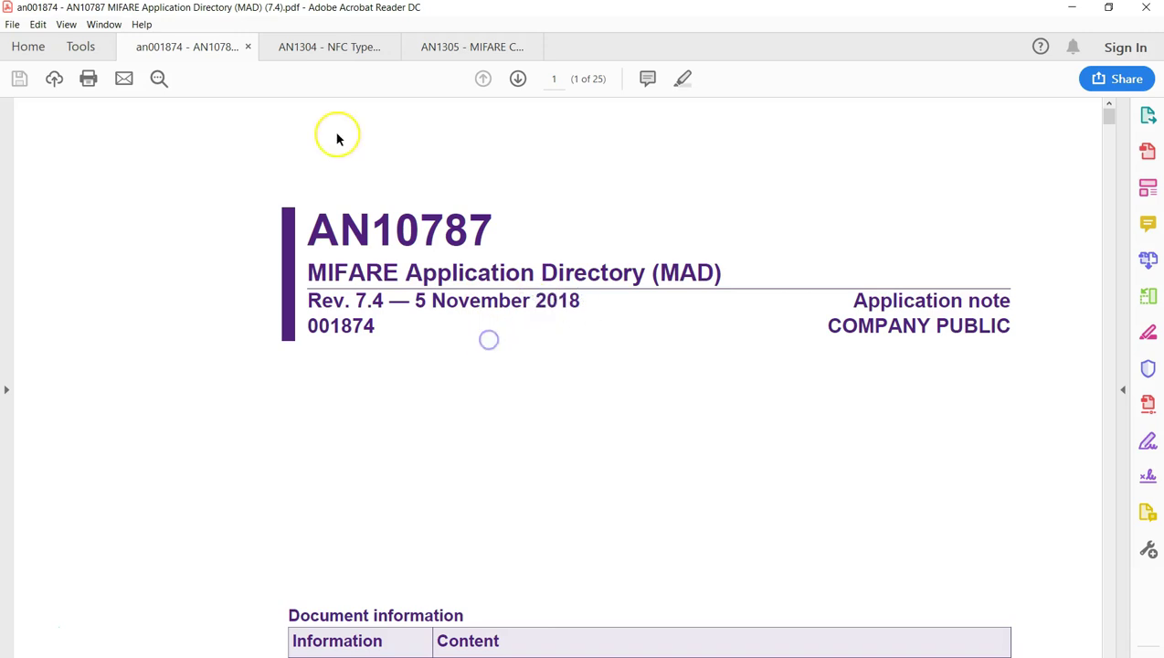
View the first pages of the AN1304 and AN1305 application notes, then return to the AN10787 document.
left_click(321, 53)
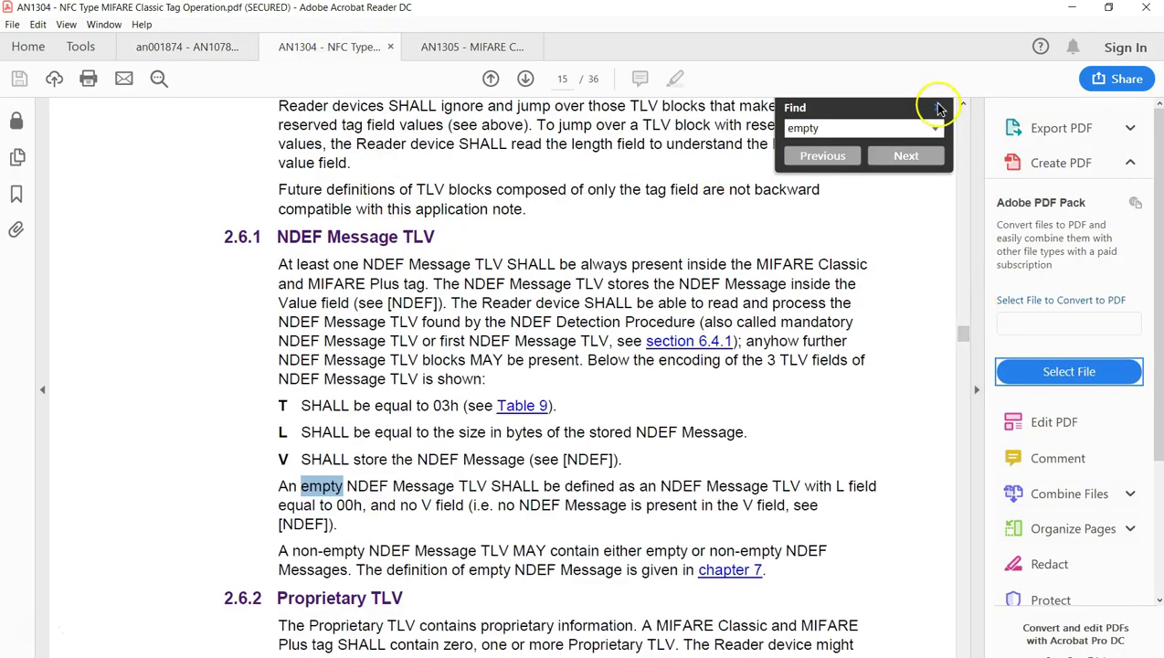
left_click(940, 108)
left_click_drag(962, 329, 963, 111)
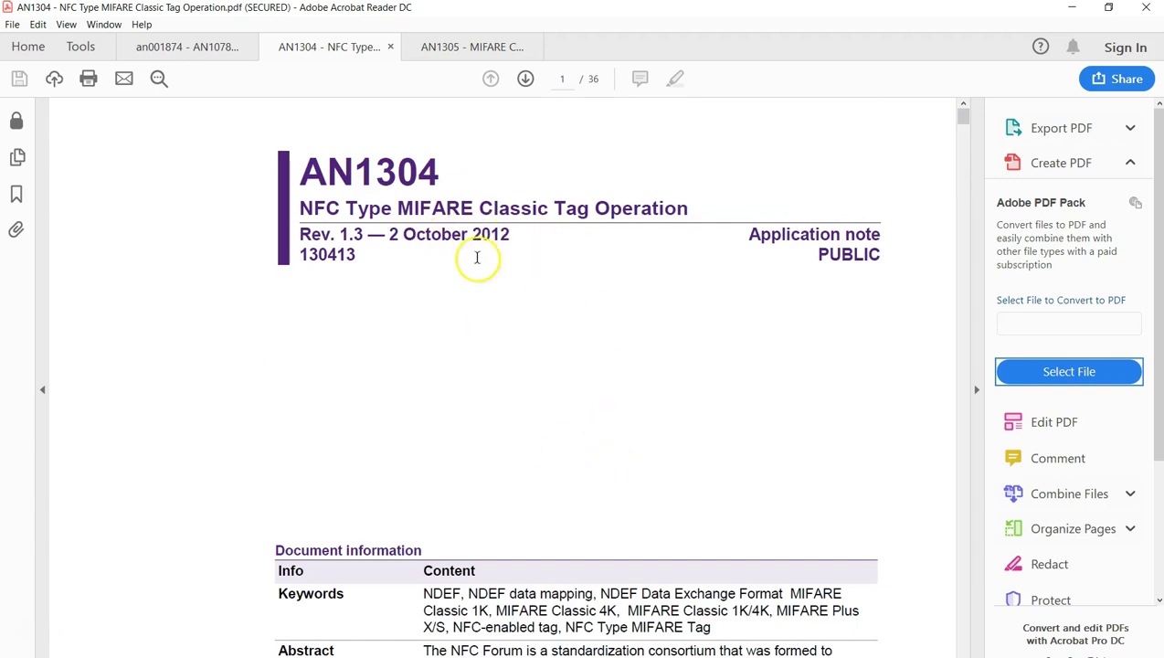
left_click(454, 47)
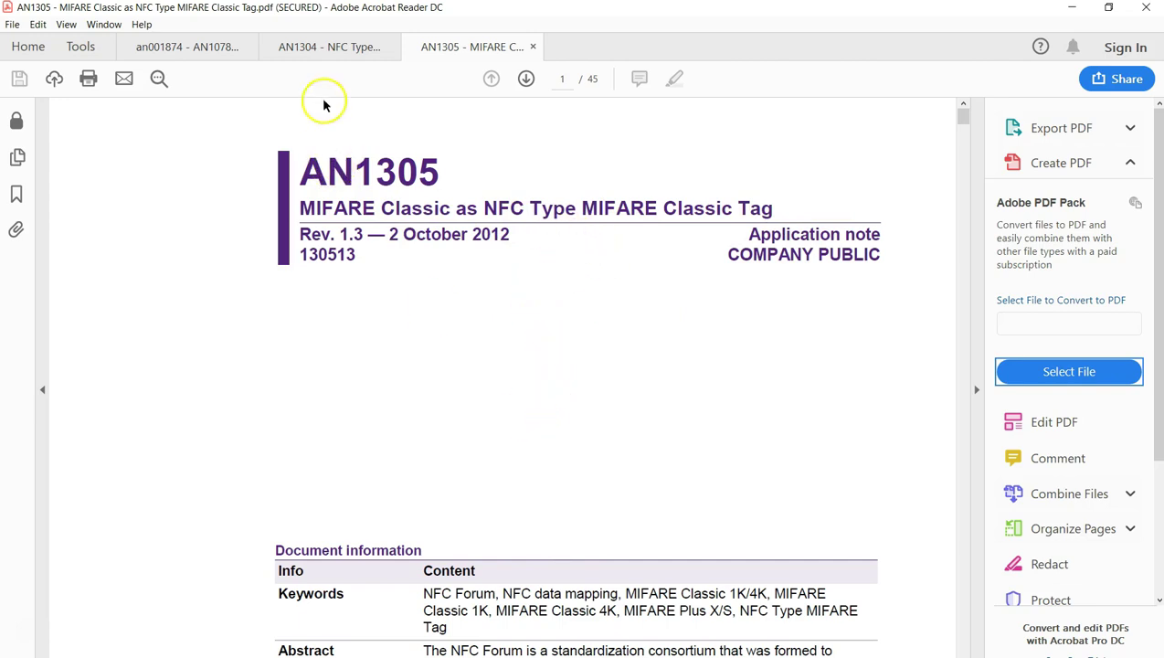
left_click(215, 49)
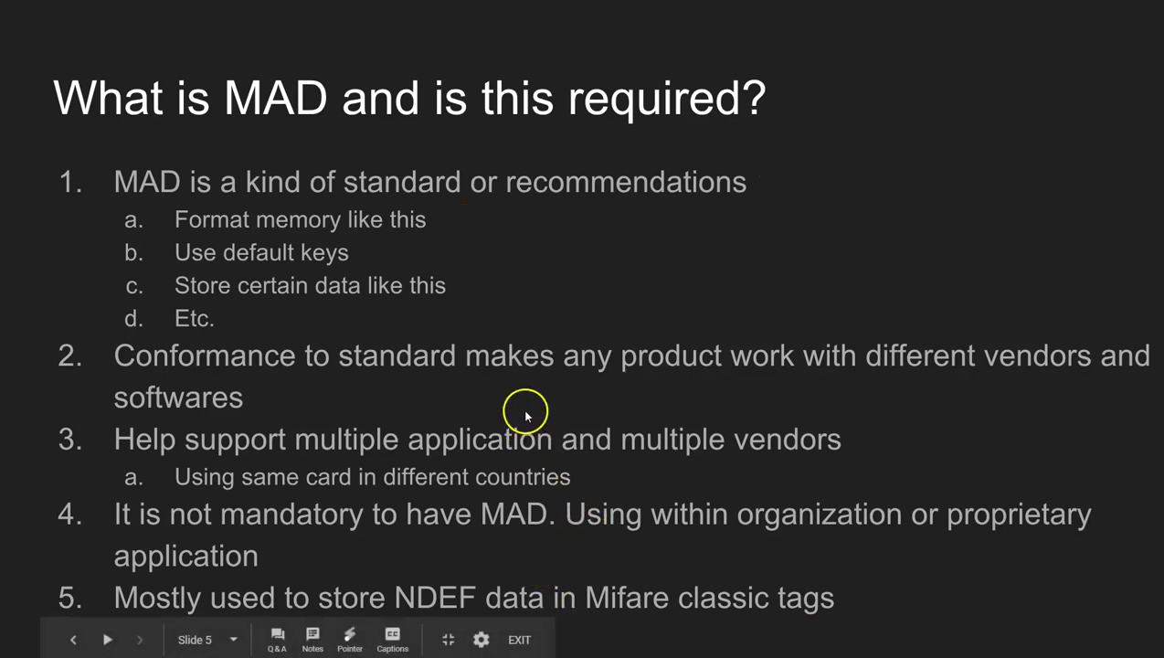
left_click(525, 414)
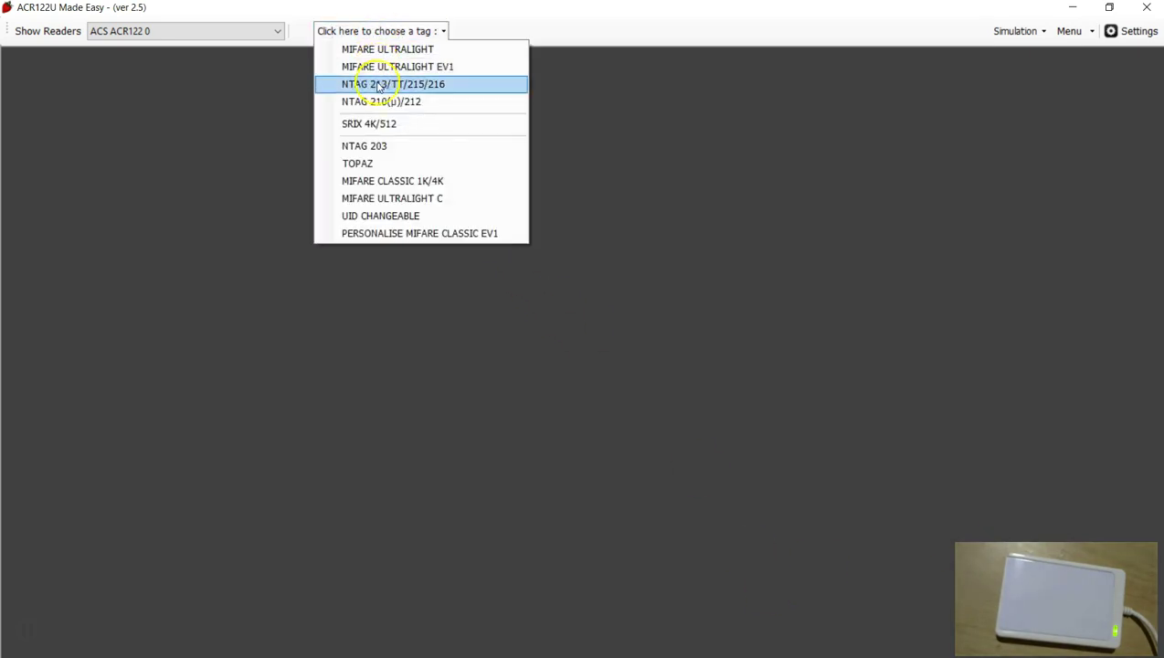
In ACR122U Made Easy, choose the MIFARE CLASSIC 1K/4K tag type, activate the card and read the entire tag with key A.
left_click(377, 181)
left_click(135, 99)
left_click(712, 133)
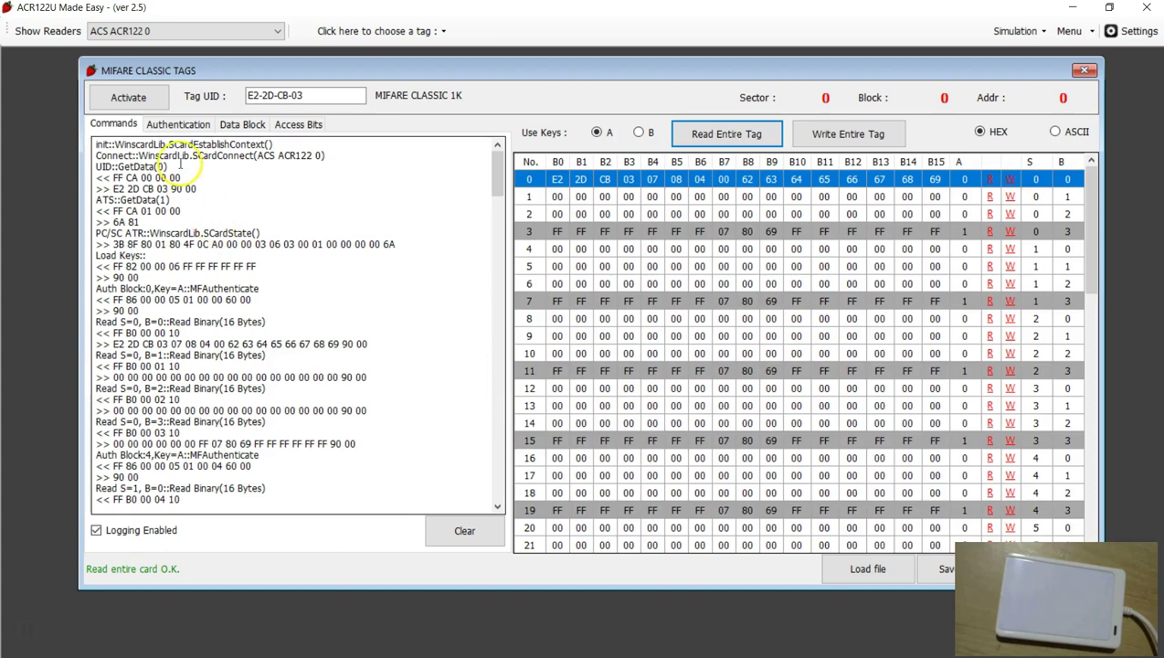
Open the authentication settings and examine the data blocks and sector trailers in the tag's memory table.
left_click(171, 128)
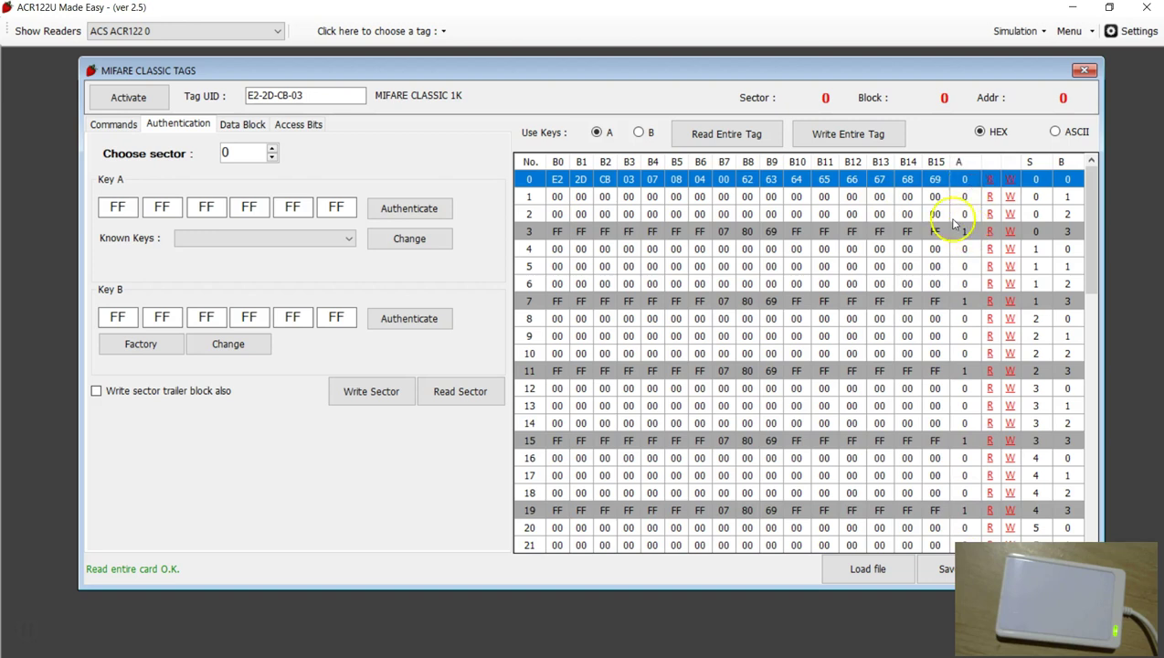
left_click(935, 196)
left_click(935, 183)
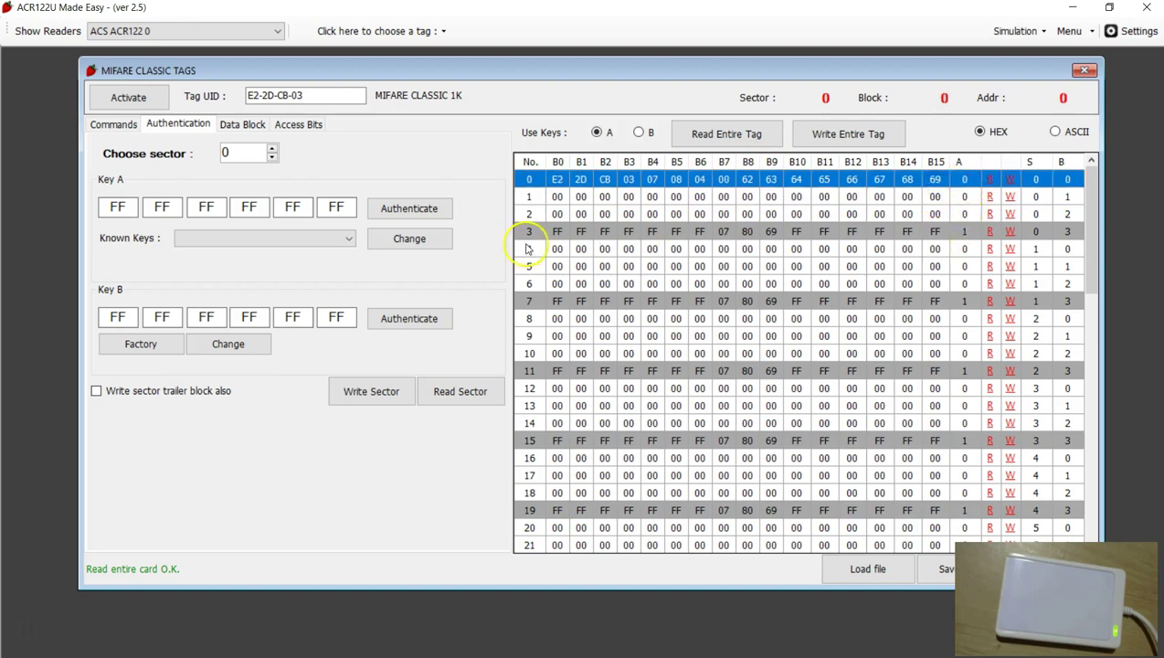
left_click(968, 234)
left_click_drag(970, 236, 947, 389)
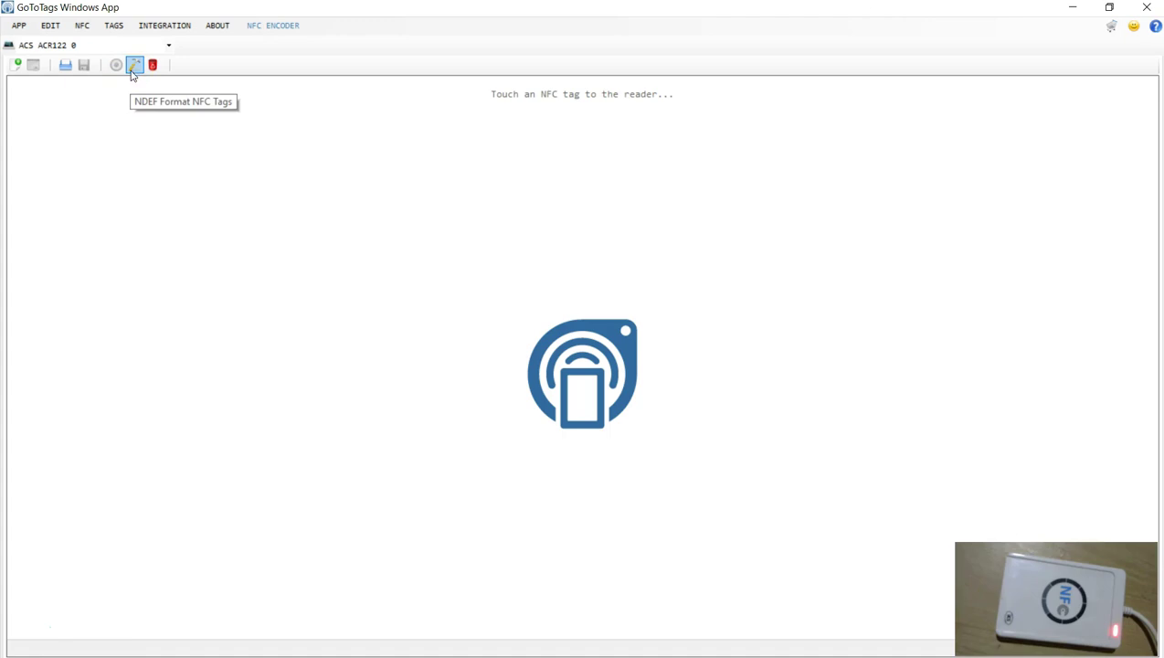
Switch to GoToTags Windows App and NDEF format the NFC tag.
left_click(133, 68)
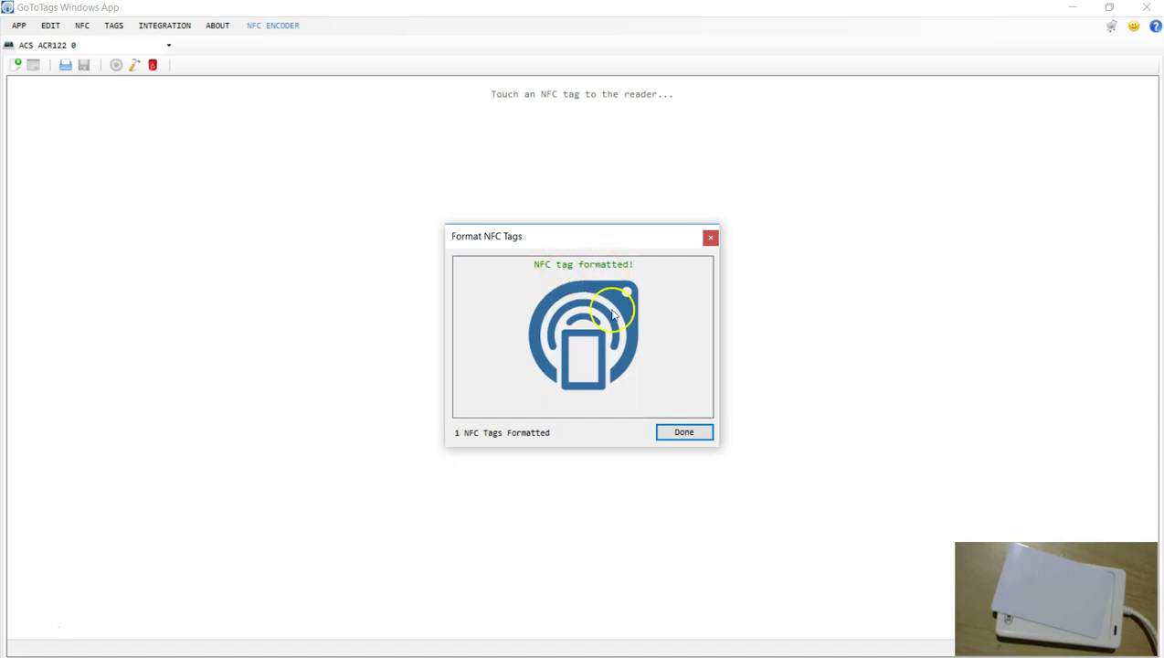
left_click(683, 433)
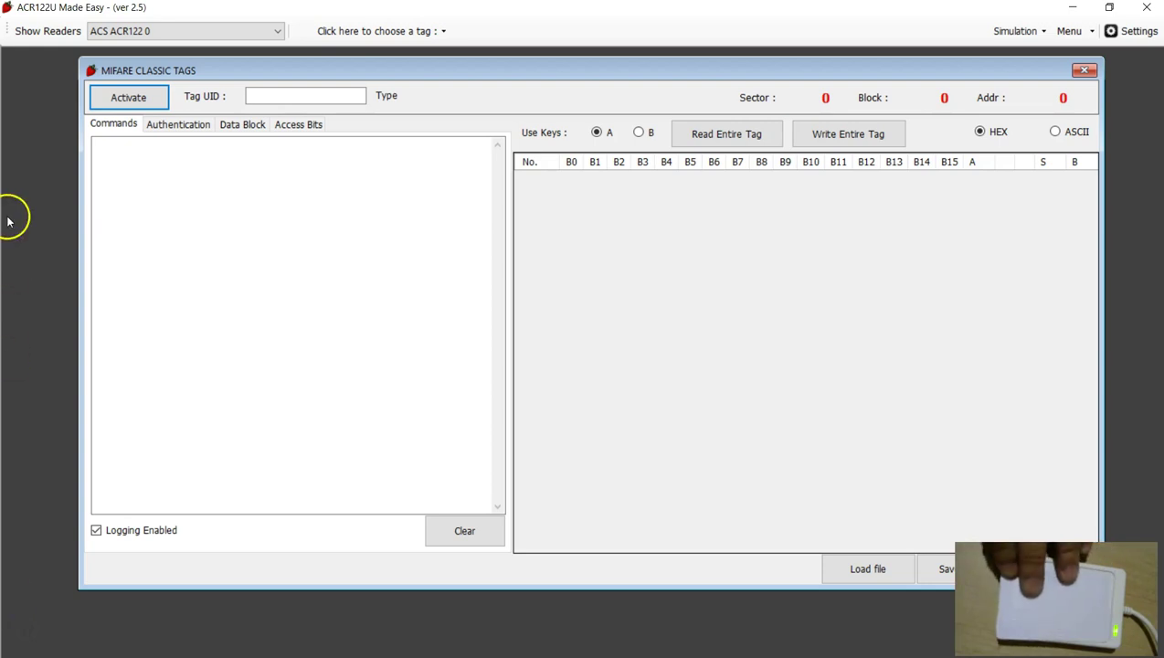
Return to ACR122U Made Easy, activate the card and try to read the entire tag, reviewing the authentication commands in the log.
left_click(125, 100)
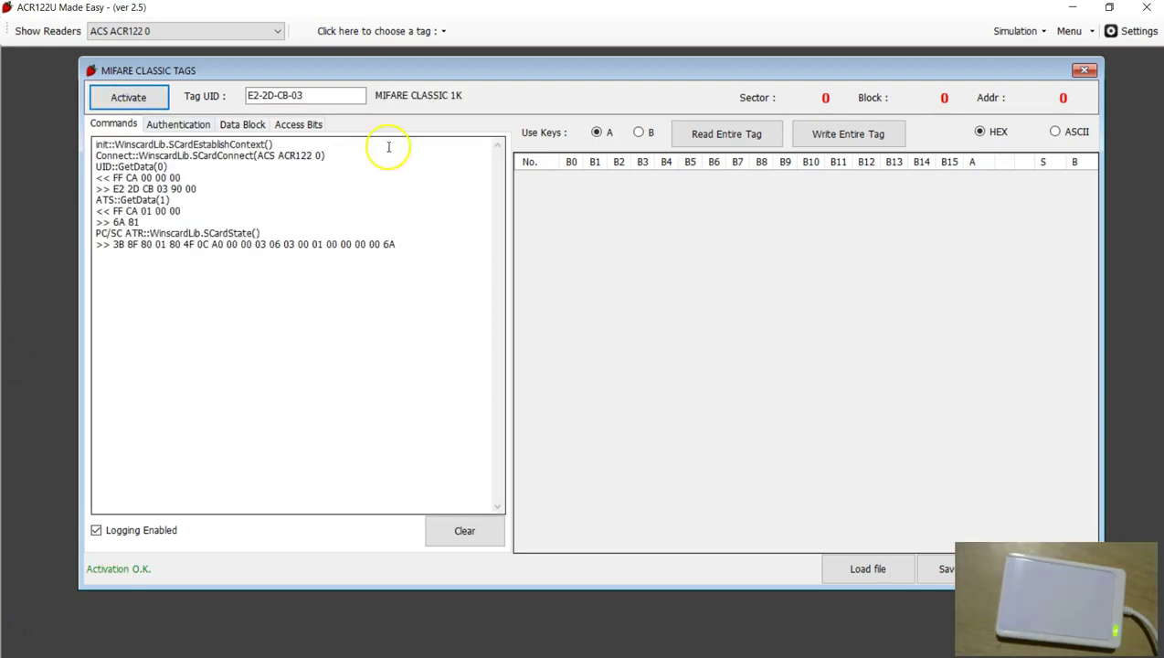
left_click(697, 137)
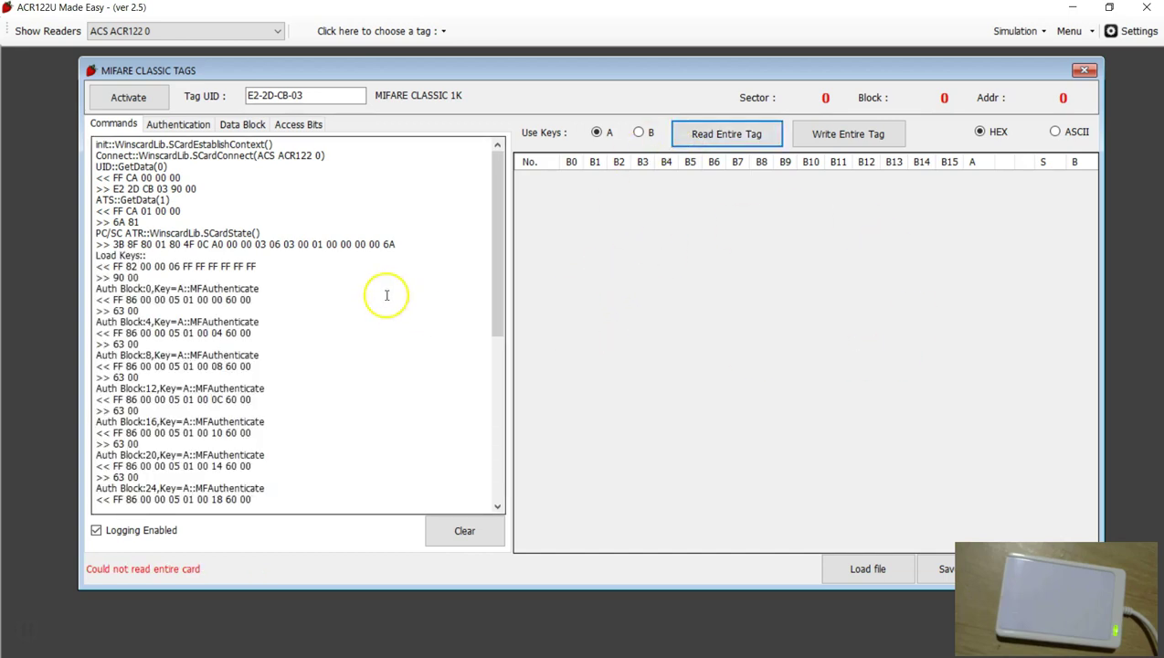
scroll(252, 366, "down", 10)
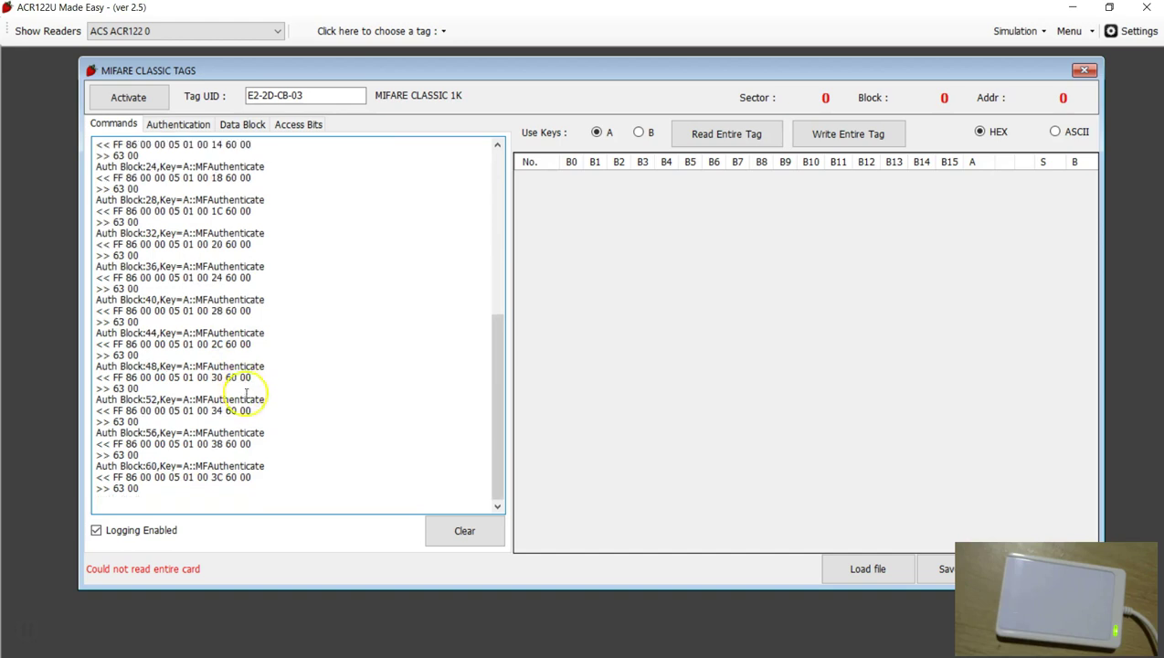
scroll(196, 482, "up", 8)
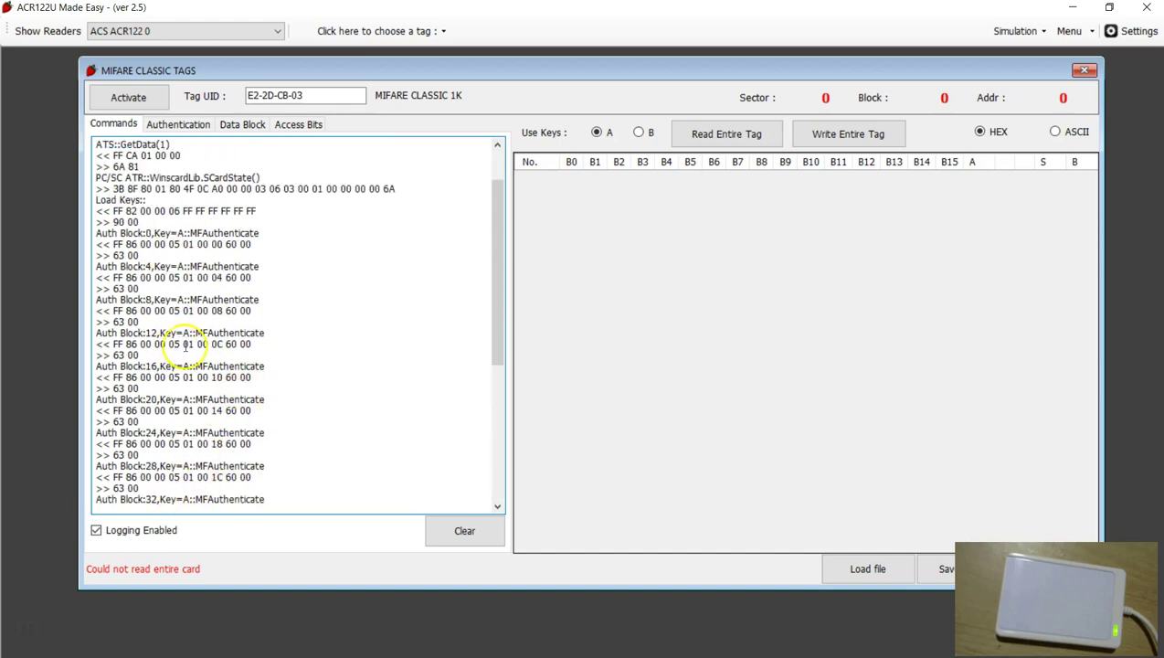
Show the authentication settings and consult the AN10787 MIFARE Application Directory note before returning to the tag window.
left_click(173, 125)
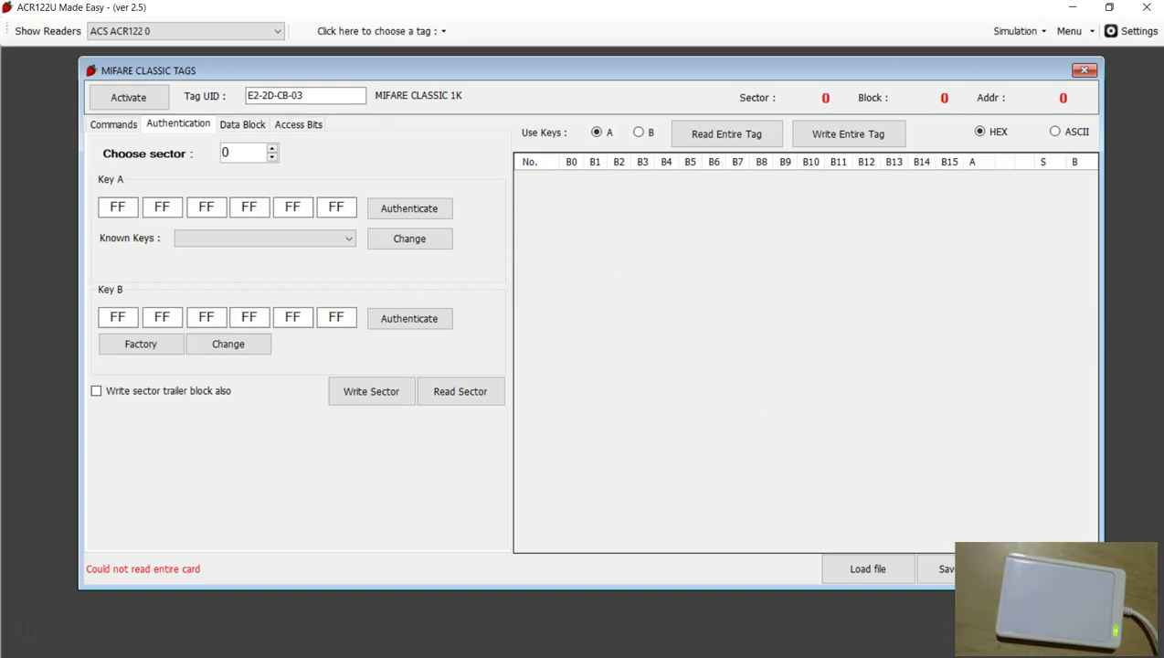
left_click(1060, 170)
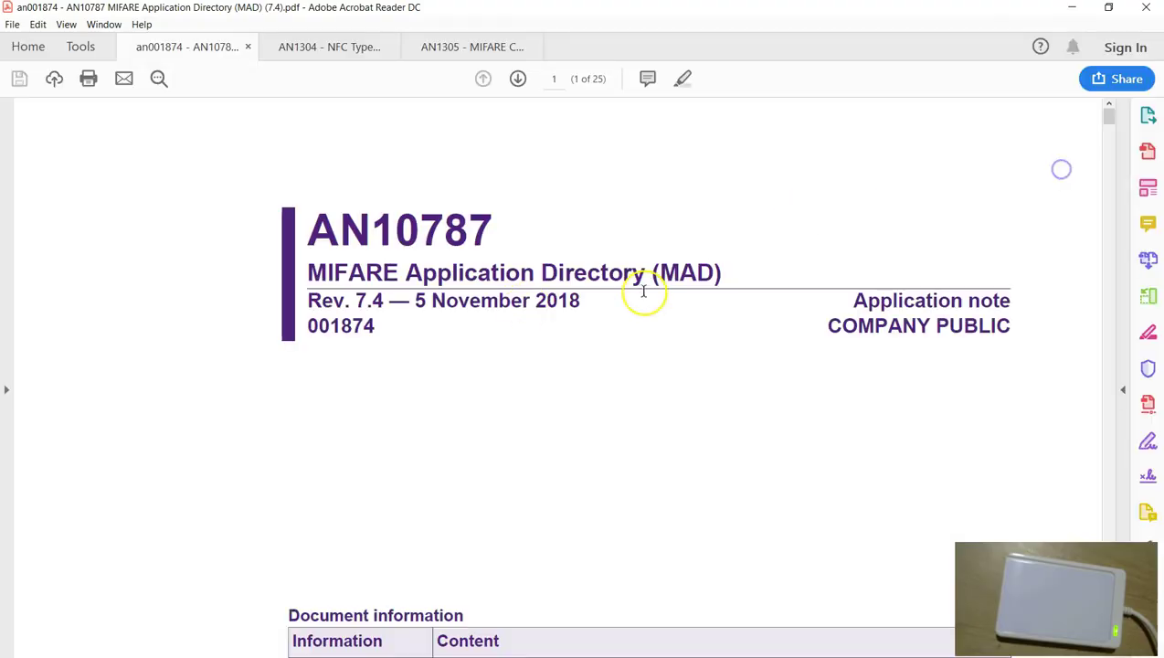
scroll(431, 403, "down", 1)
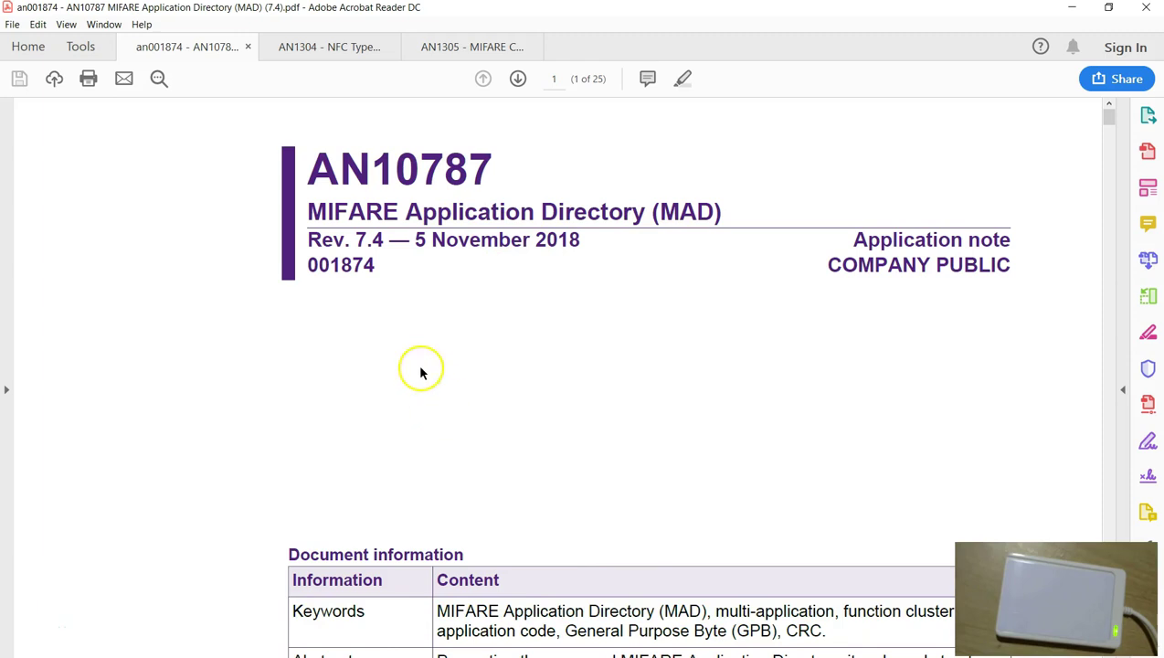
left_click(1071, 7)
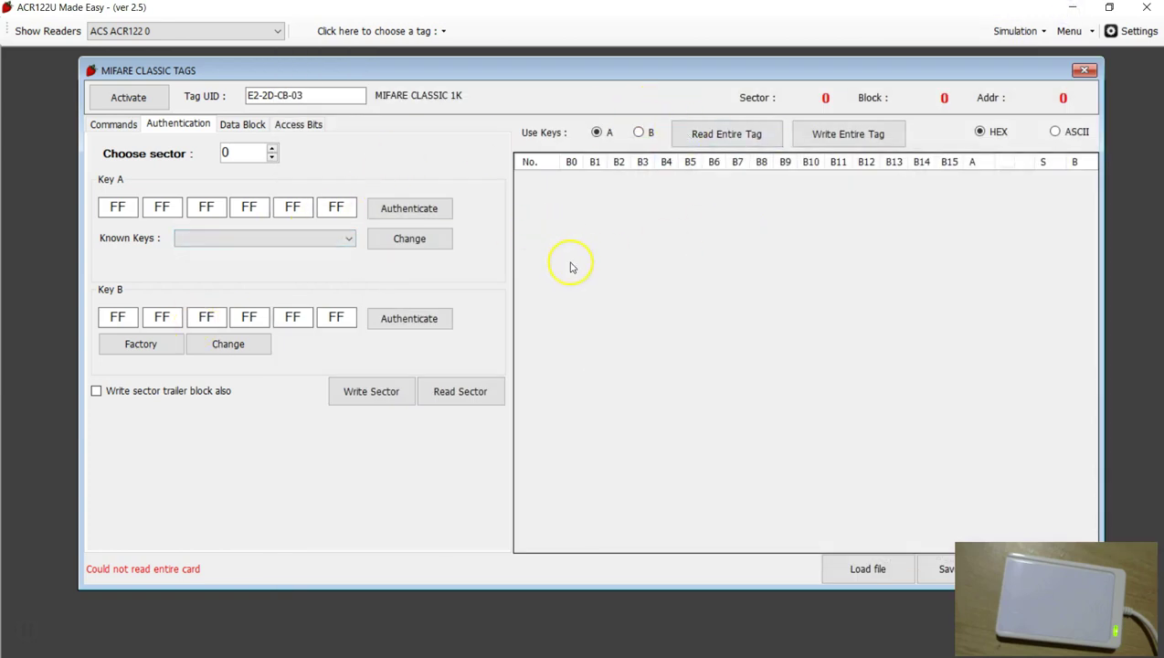
Load the NFC Sector known key as Key A and read the entire tag, examining the sector 1 blocks.
left_click(228, 241)
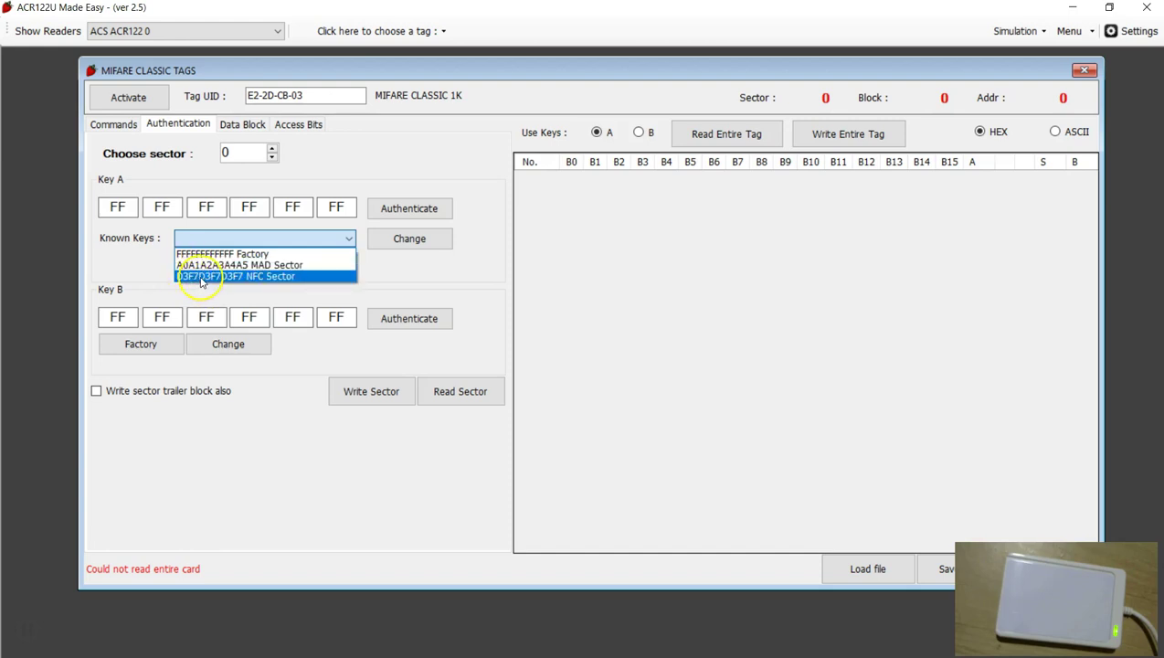
left_click(202, 276)
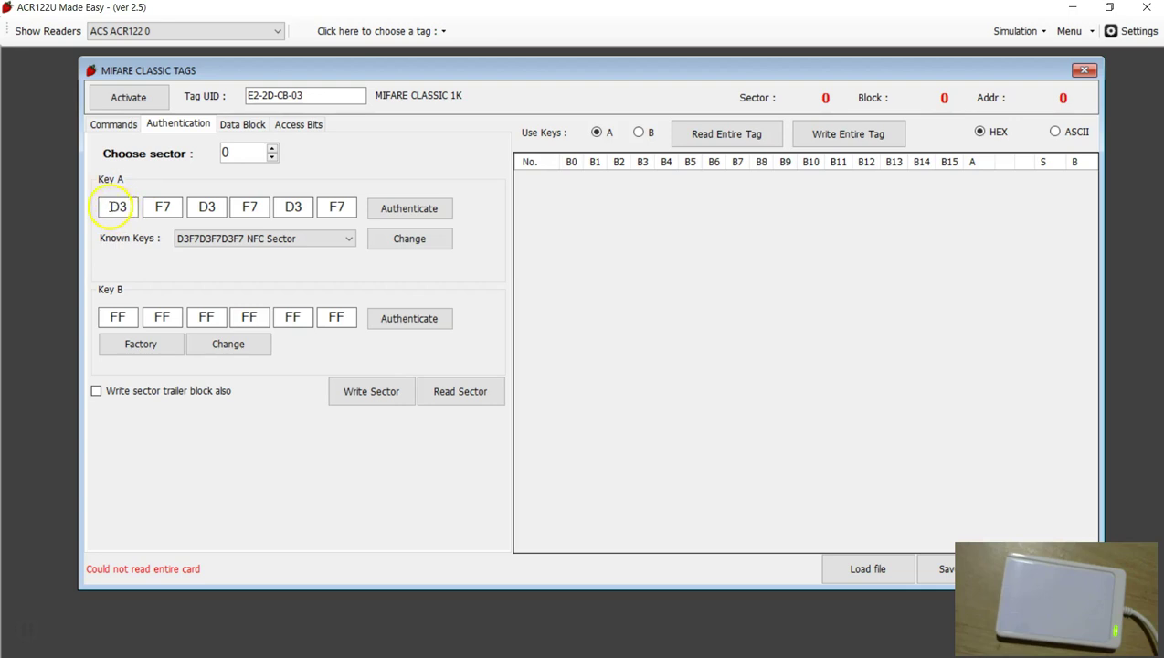
left_click(727, 135)
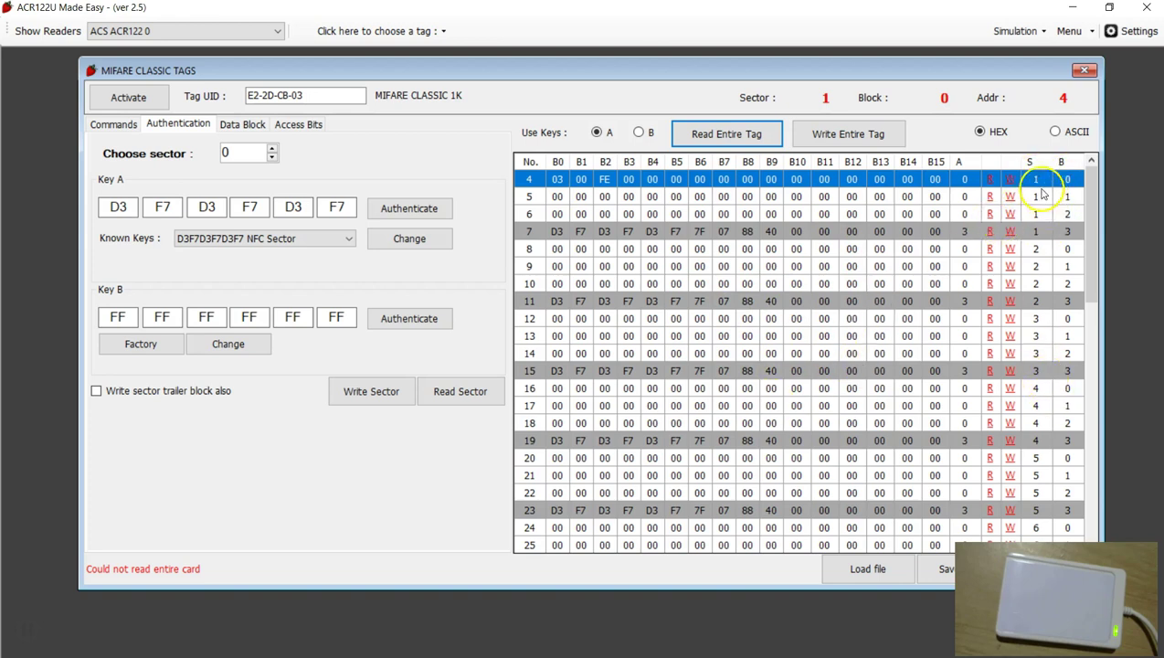
left_click(1037, 181)
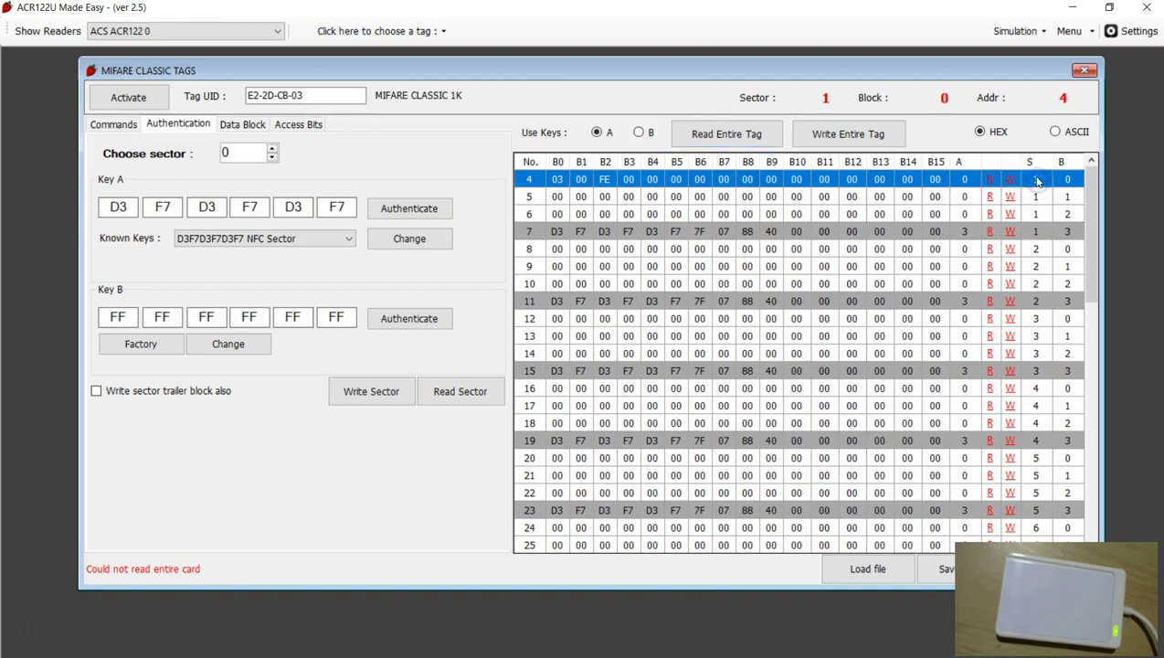
left_click_drag(1086, 208, 1089, 179)
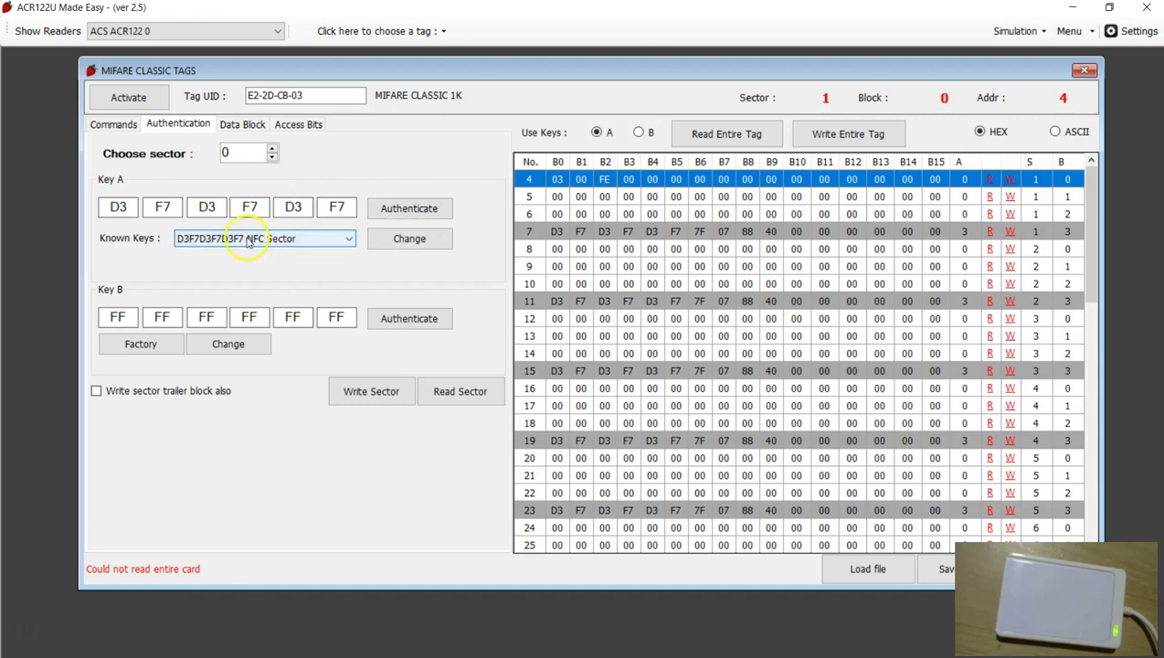
Load the MAD Sector known key as Key A and authenticate sector 0 with it.
left_click(242, 238)
left_click(425, 168)
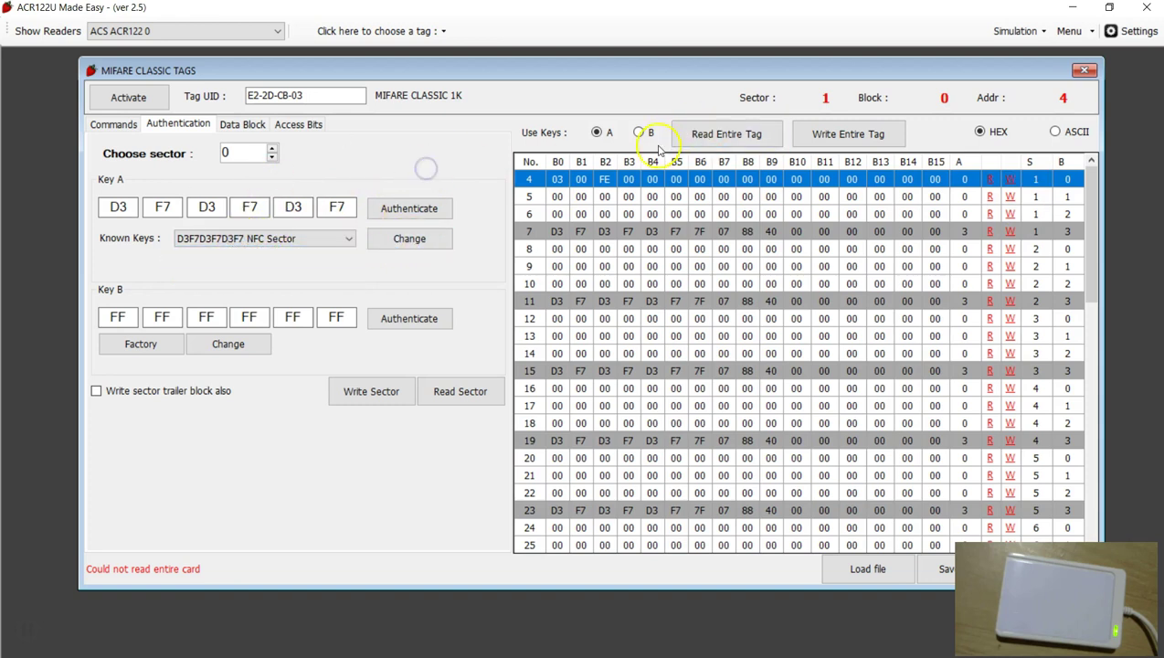
left_click(715, 137)
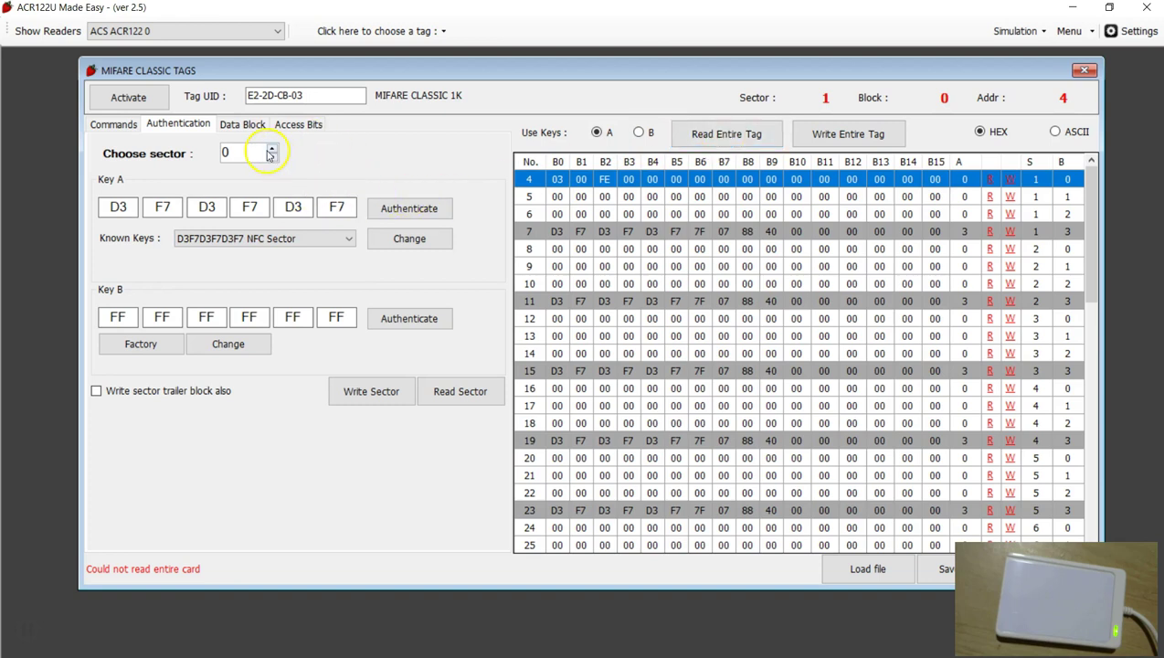
left_click(305, 235)
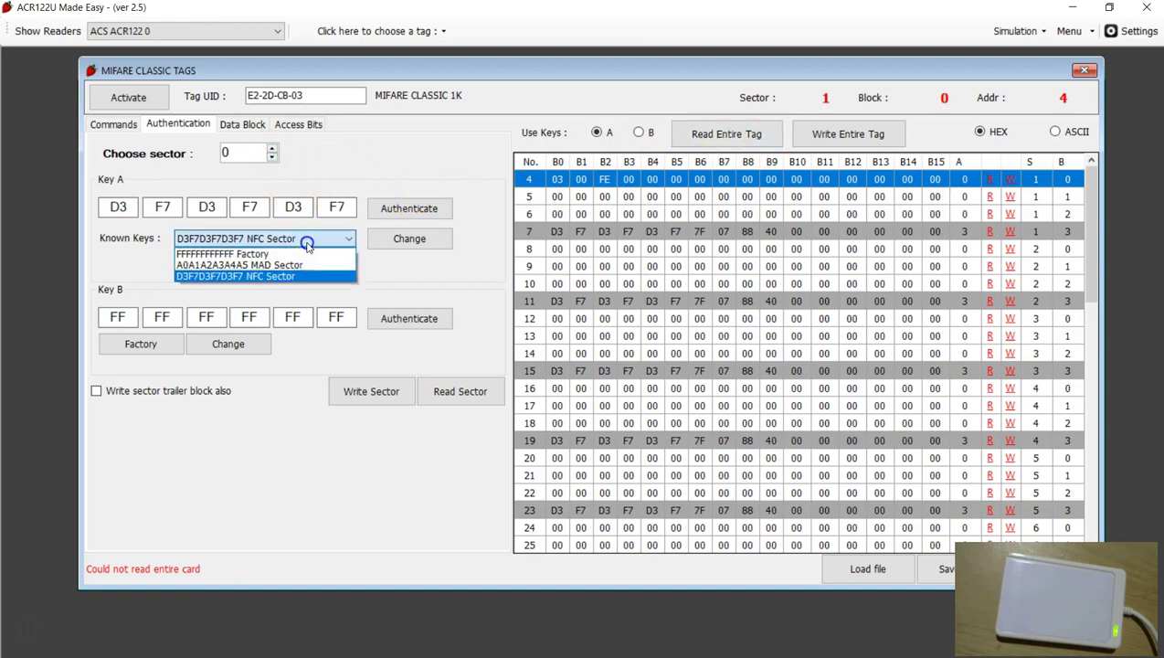
left_click(233, 271)
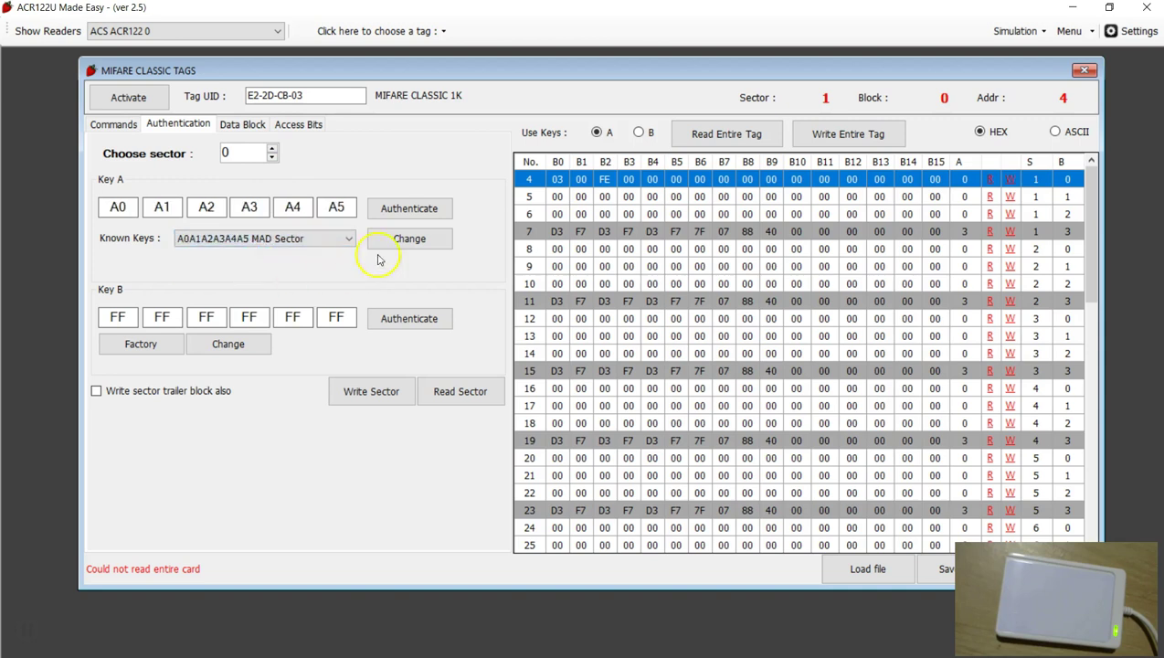
left_click(399, 211)
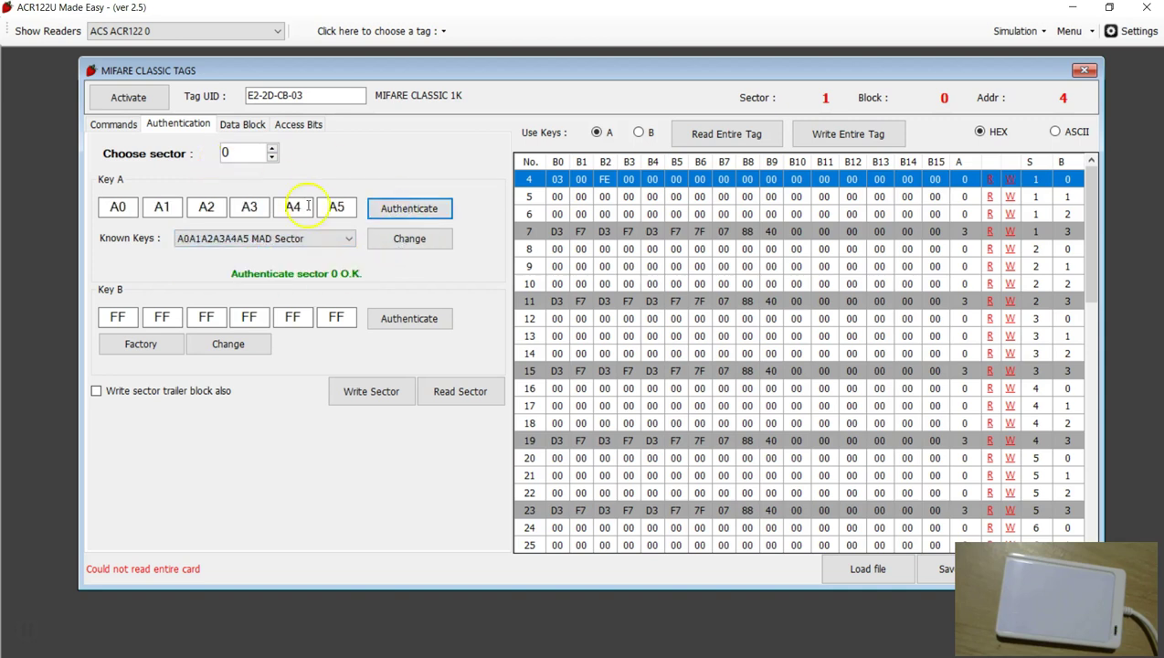
Read sector 0 and look up access condition value 3 in the Sector Trailer table of the access bits details.
left_click(461, 394)
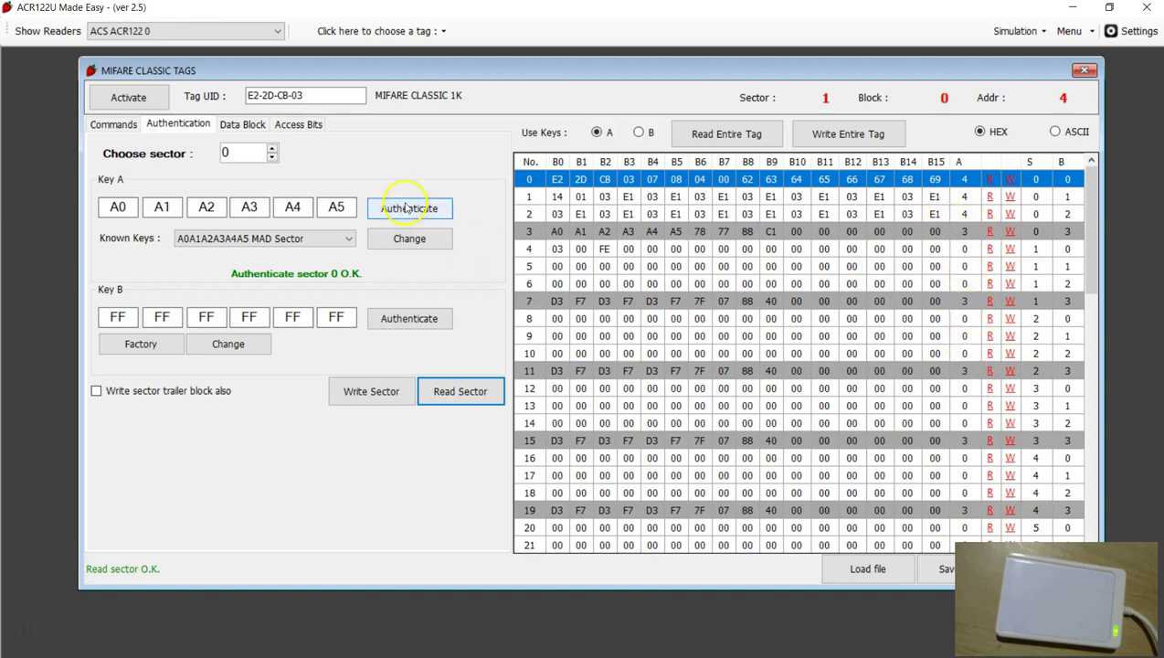
left_click(296, 128)
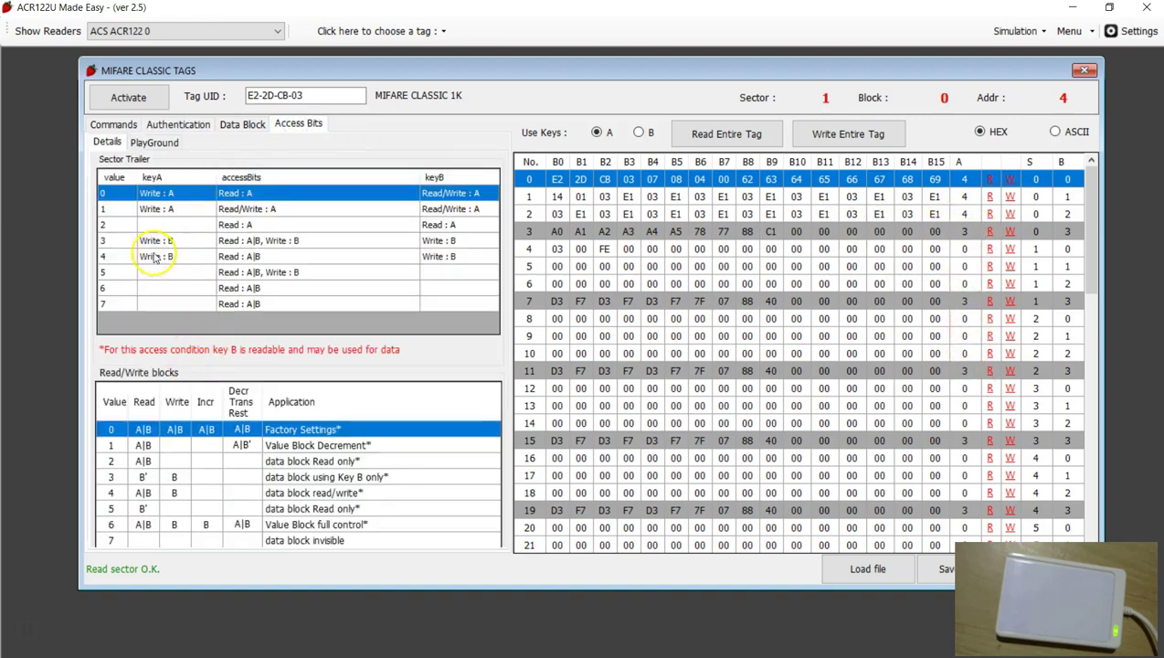
left_click(106, 242)
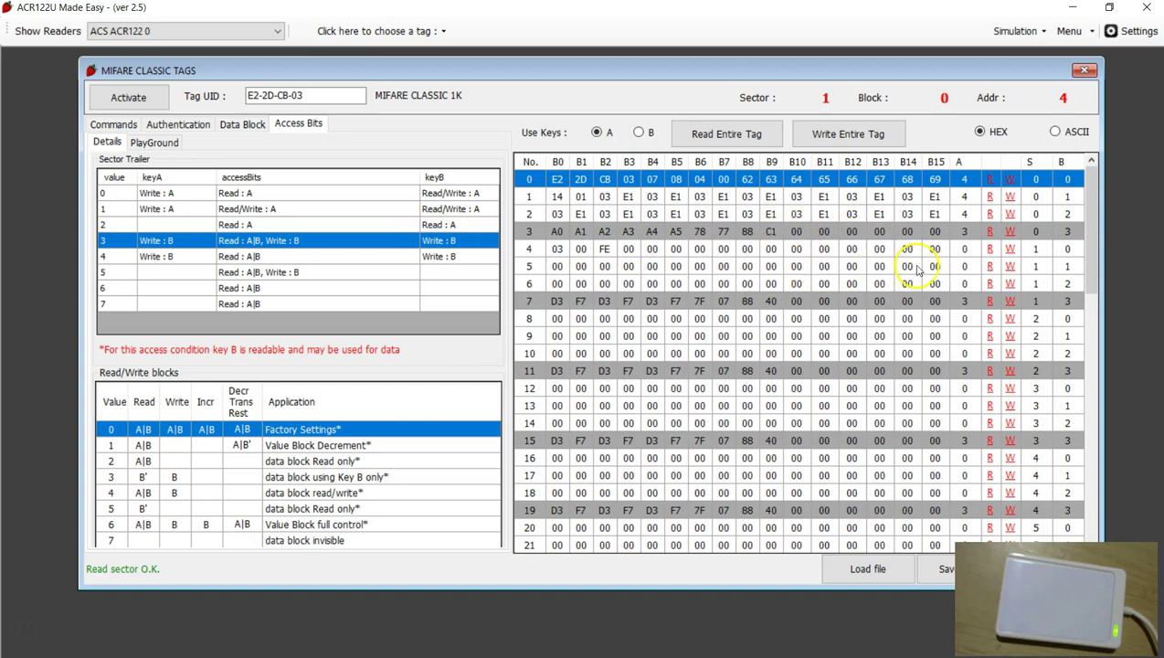
Examine the access conditions of sector 0's data blocks 0, 1 and 2 against the read/write blocks table.
left_click(963, 214)
left_click(953, 196)
left_click(955, 181)
left_click(954, 196)
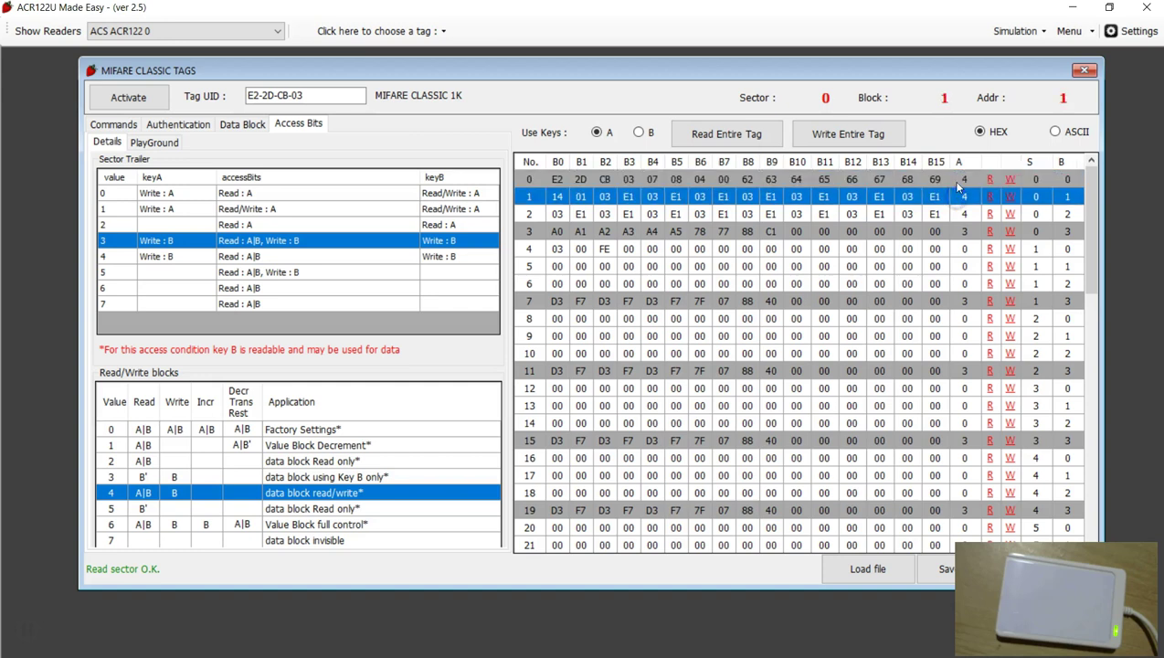
left_click(761, 134)
left_click(956, 199)
left_click(956, 201)
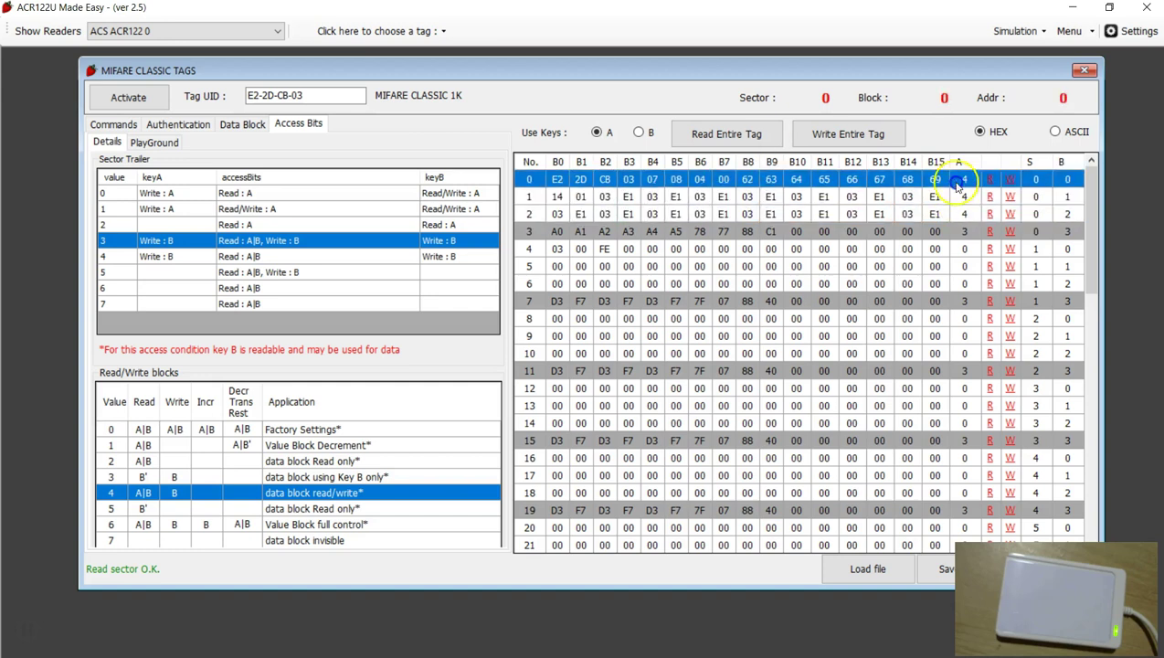
left_click(955, 182)
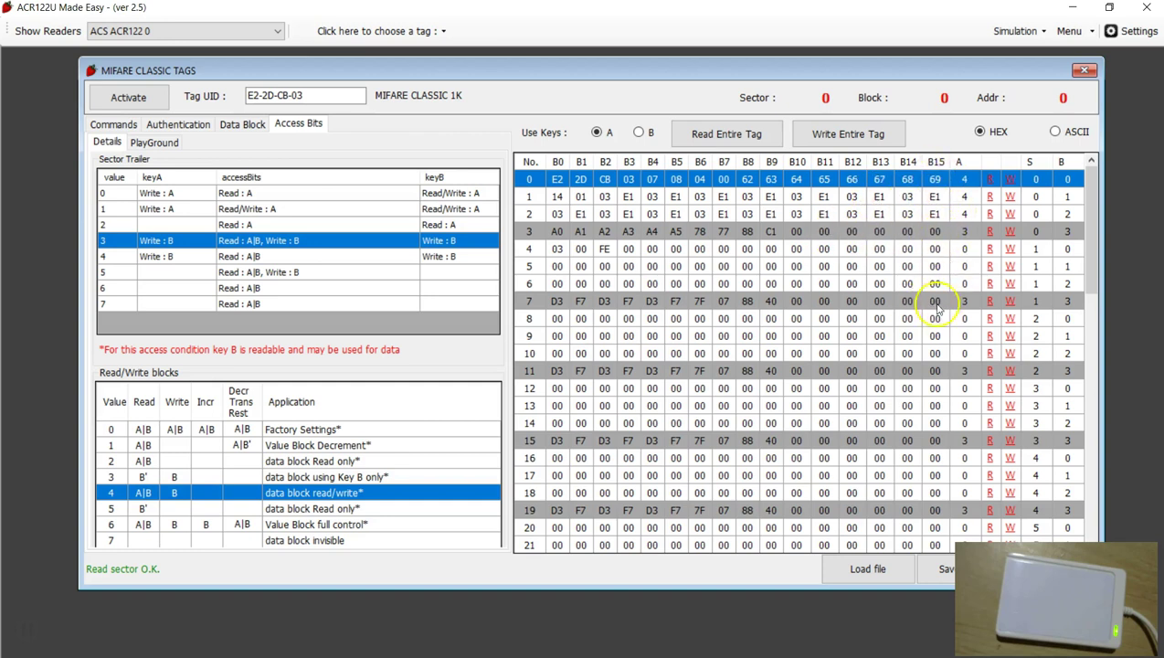
Examine the access conditions of sector 1's trailer block 7 and its data blocks 4 to 6.
left_click(532, 300)
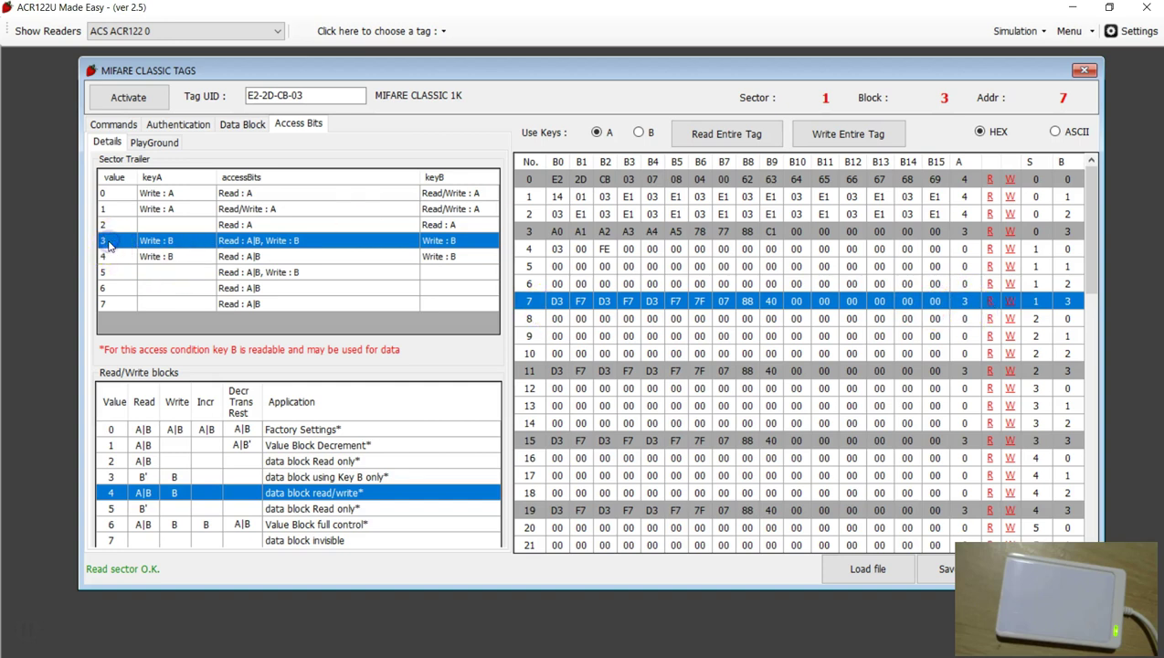
left_click(937, 283)
left_click(934, 266)
left_click(932, 249)
left_click(932, 264)
left_click(932, 248)
left_click(965, 267)
left_click(964, 249)
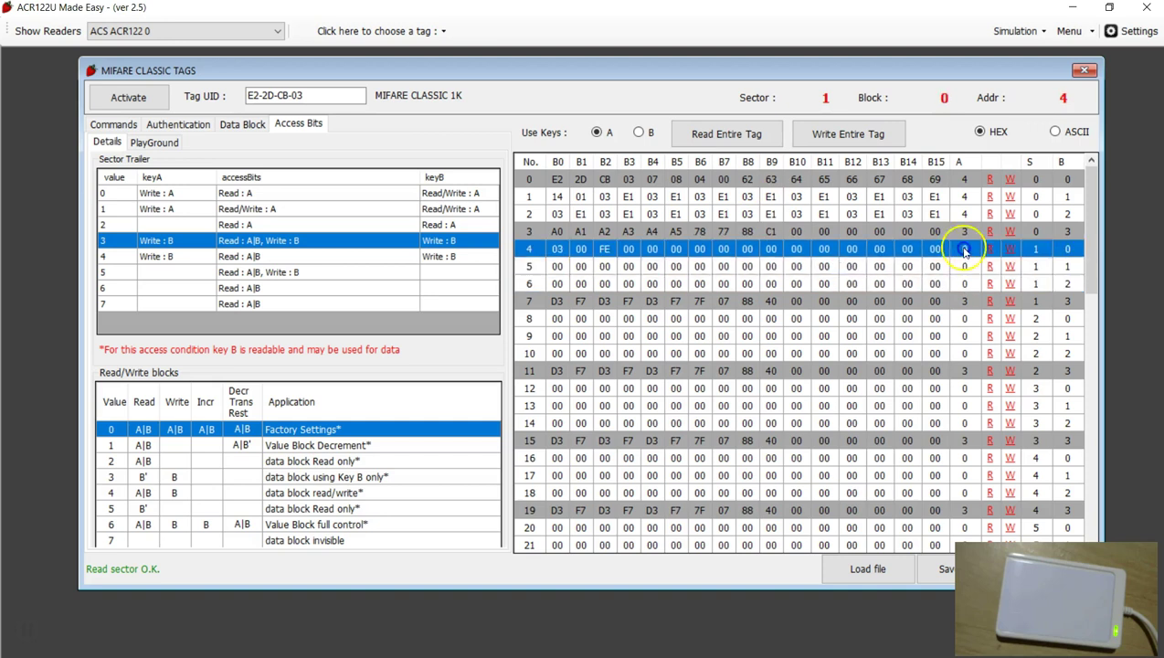
left_click(115, 194)
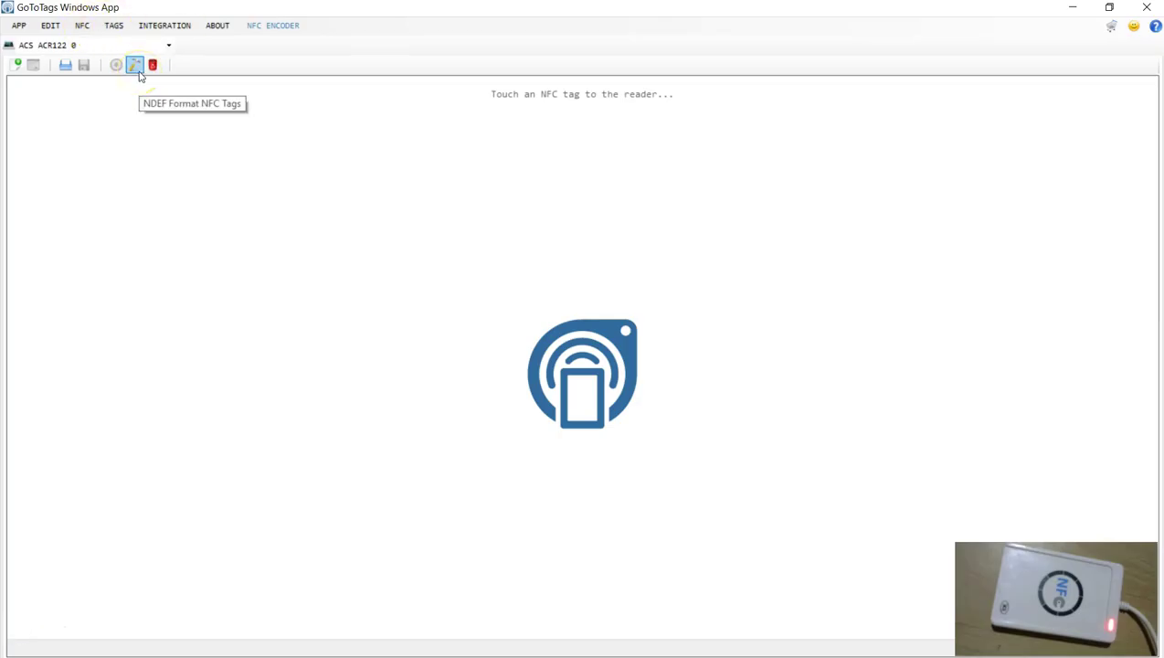
left_click(16, 68)
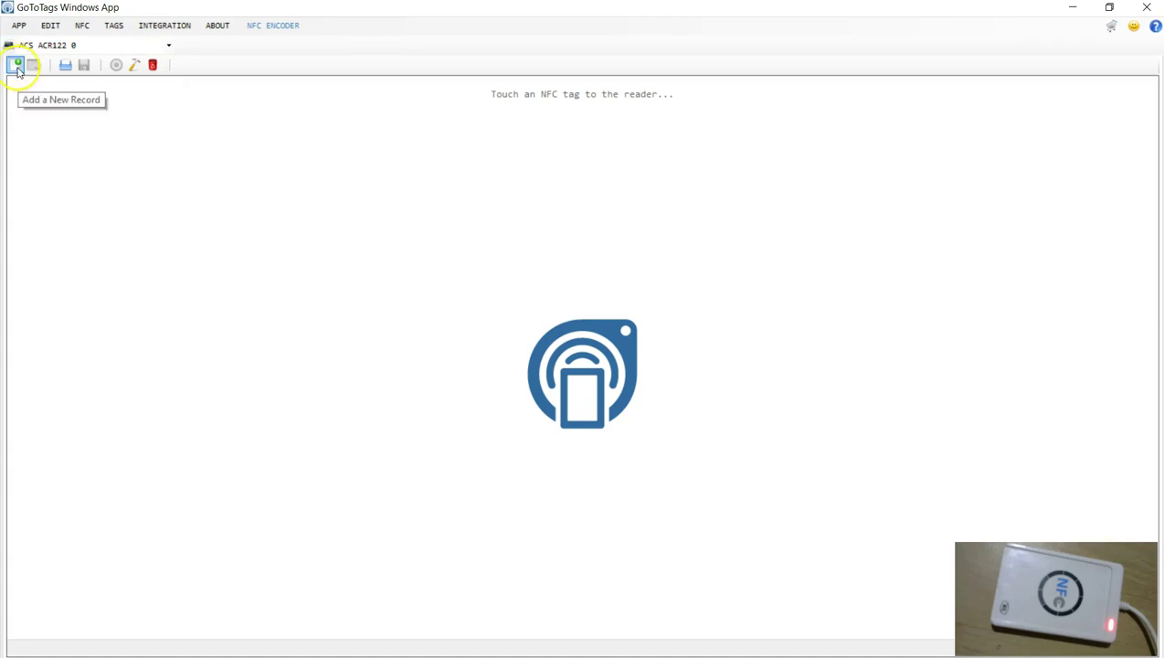
left_click(16, 70)
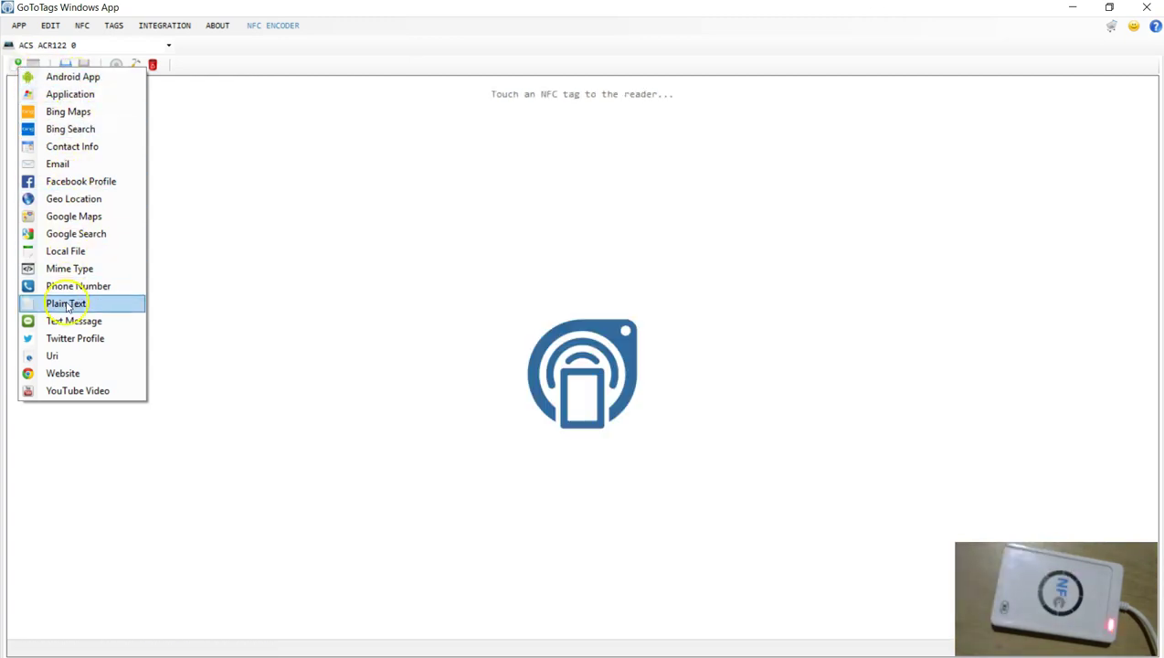
left_click(72, 81)
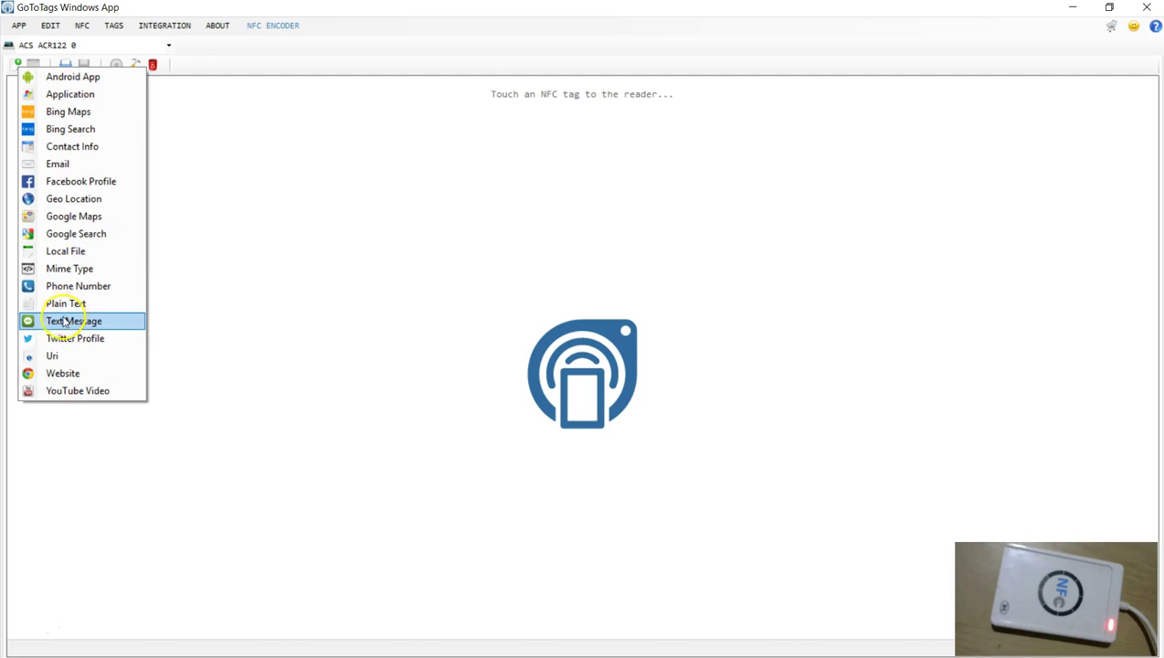
left_click(62, 374)
left_click(516, 280)
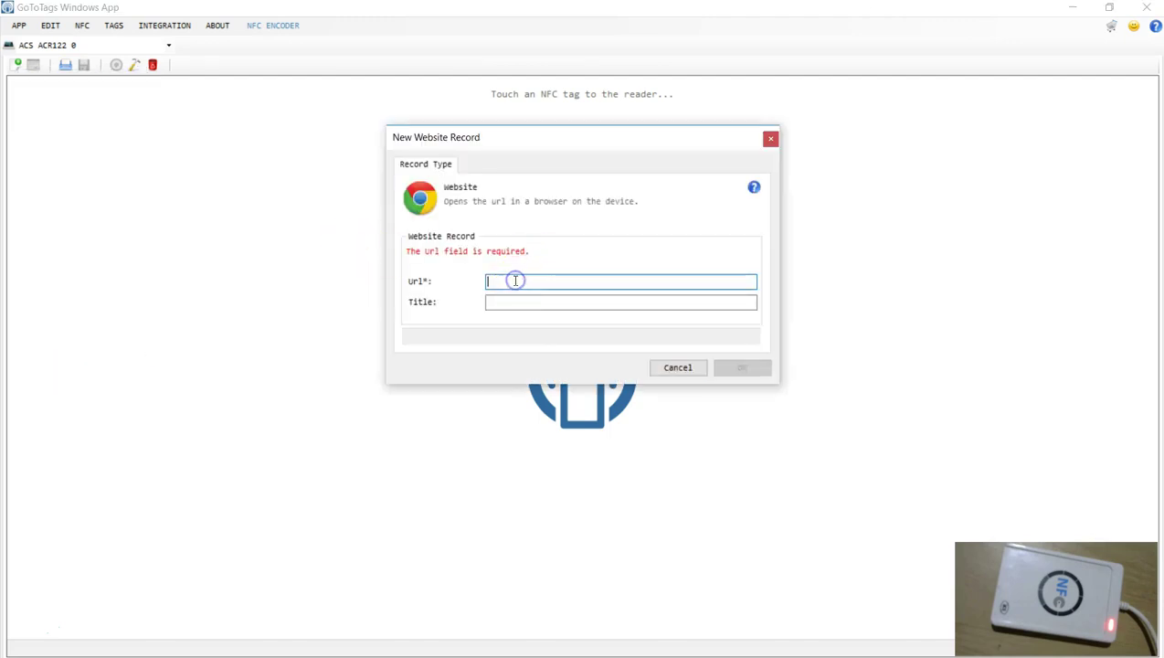
left_click(678, 366)
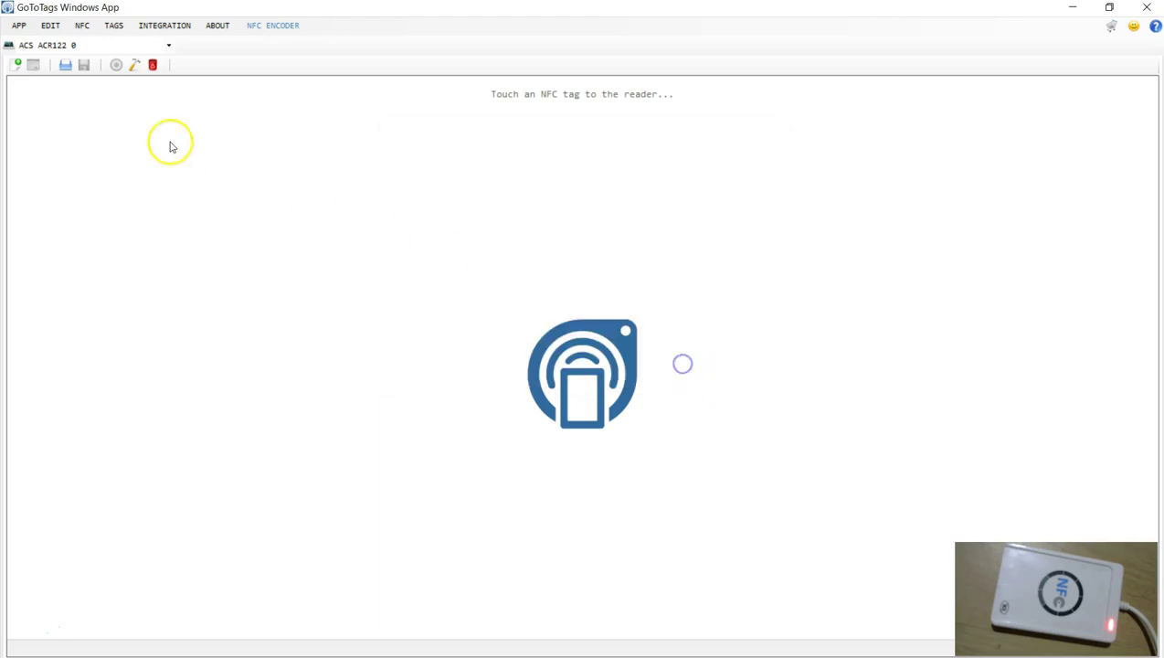
left_click(18, 64)
left_click(79, 356)
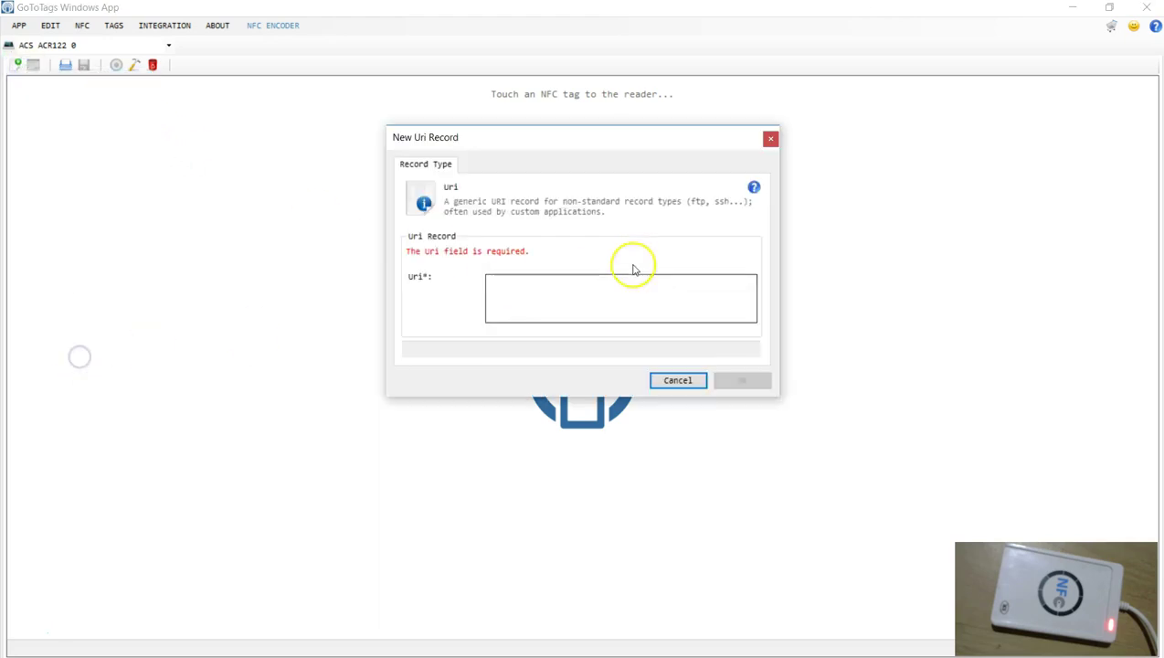
left_click(544, 294)
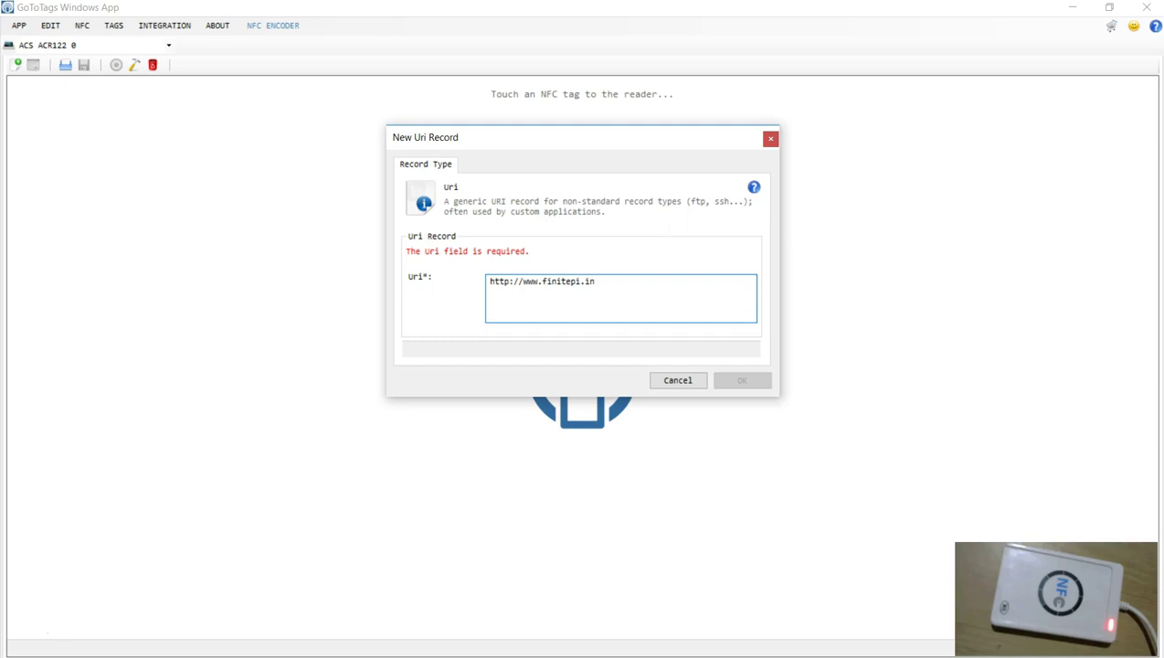
left_click(741, 380)
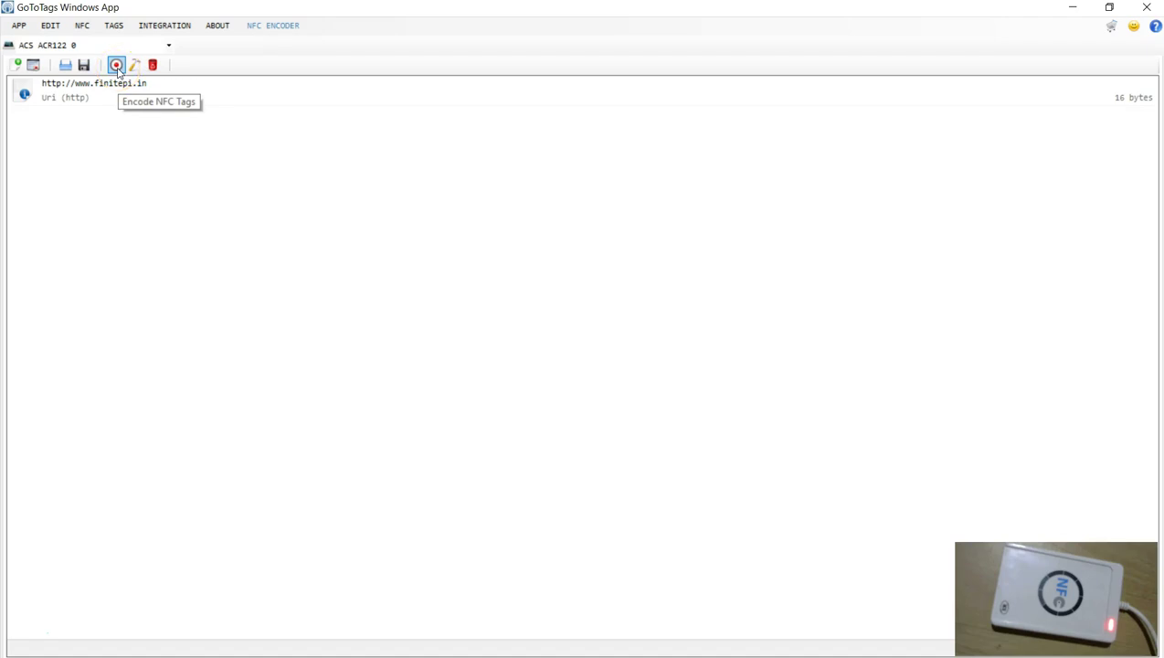
left_click(117, 66)
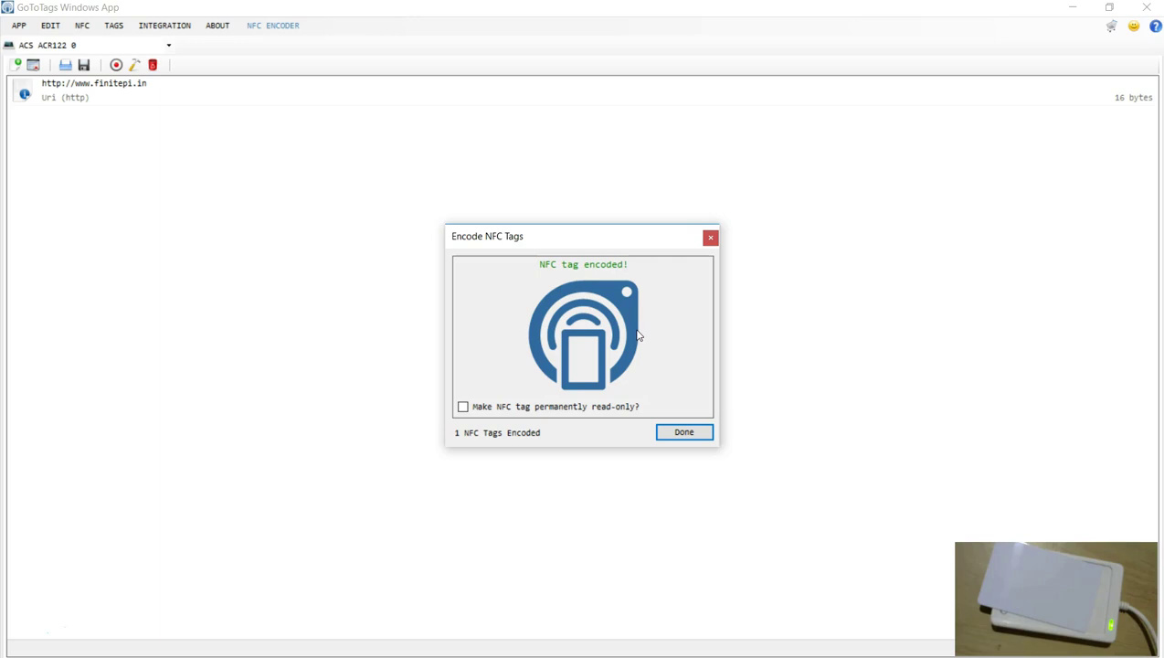
left_click(680, 433)
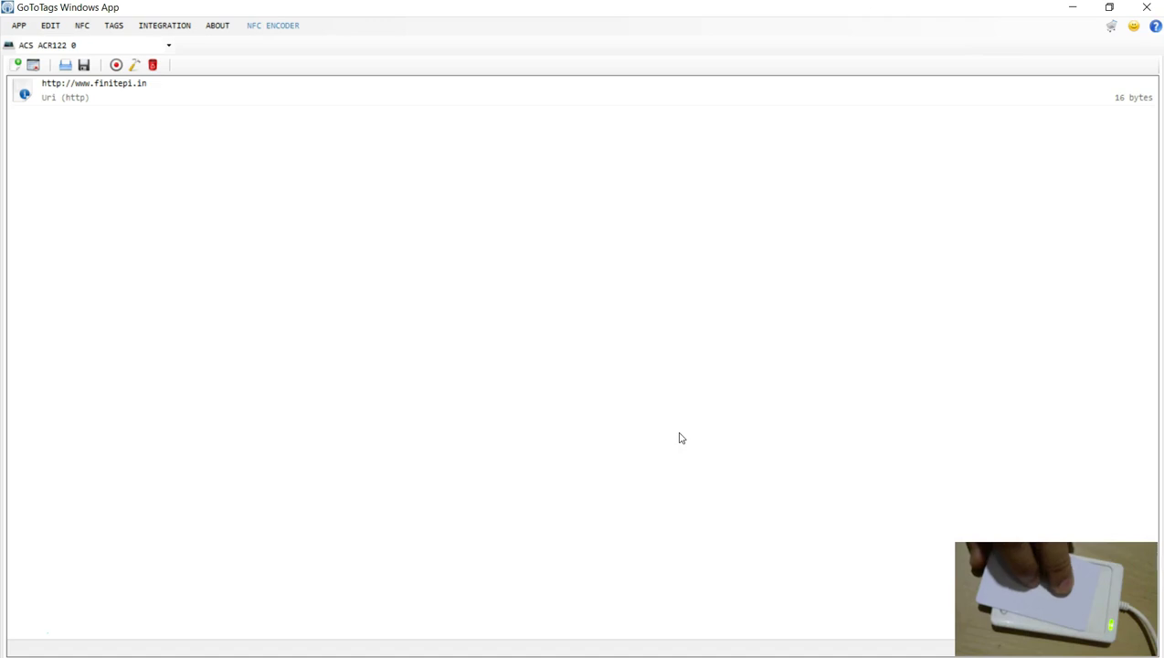
Switch to ACR122U Made Easy, open the MIFARE Classic 1K/4K tag window and activate the card.
left_click(345, 30)
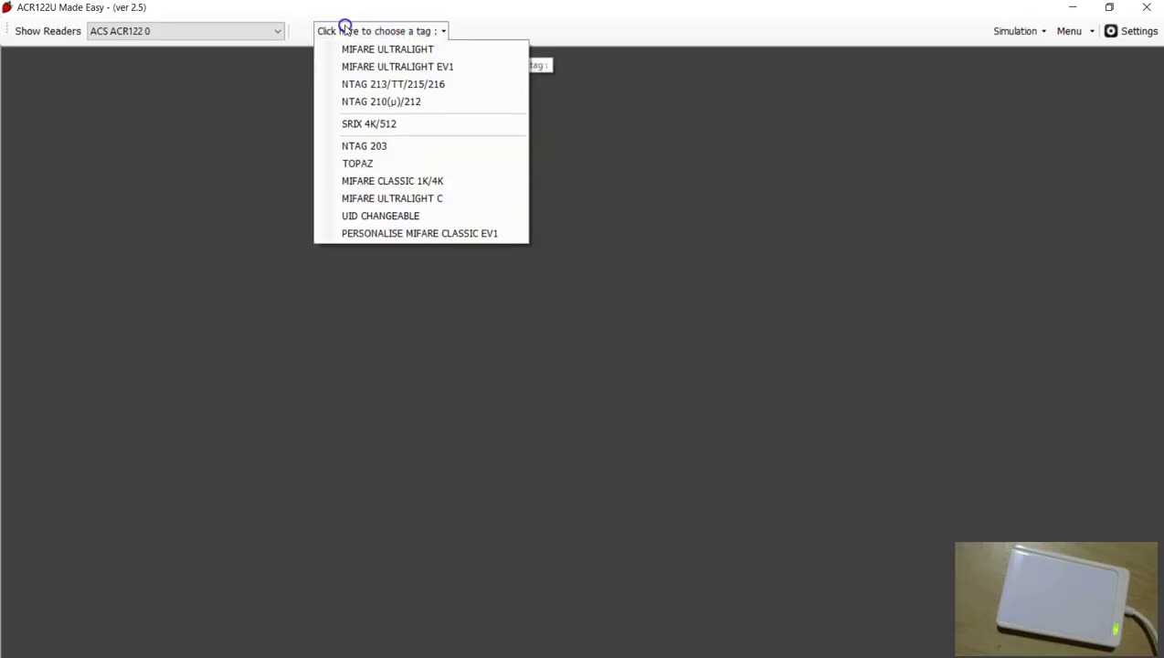
left_click(377, 181)
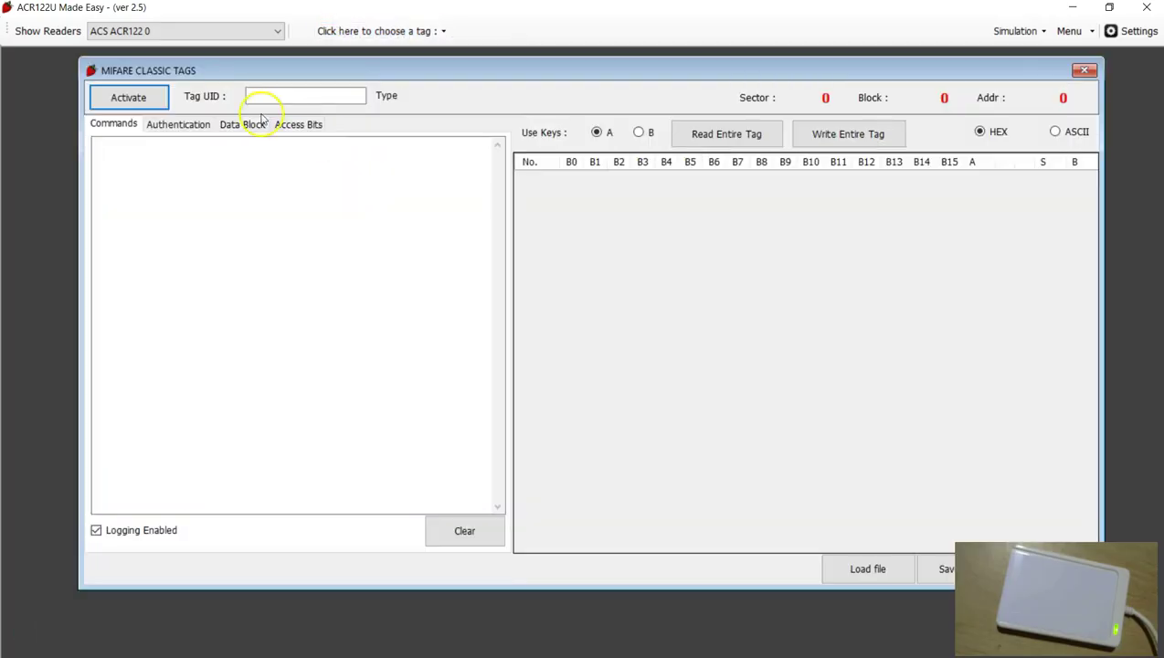
left_click(137, 98)
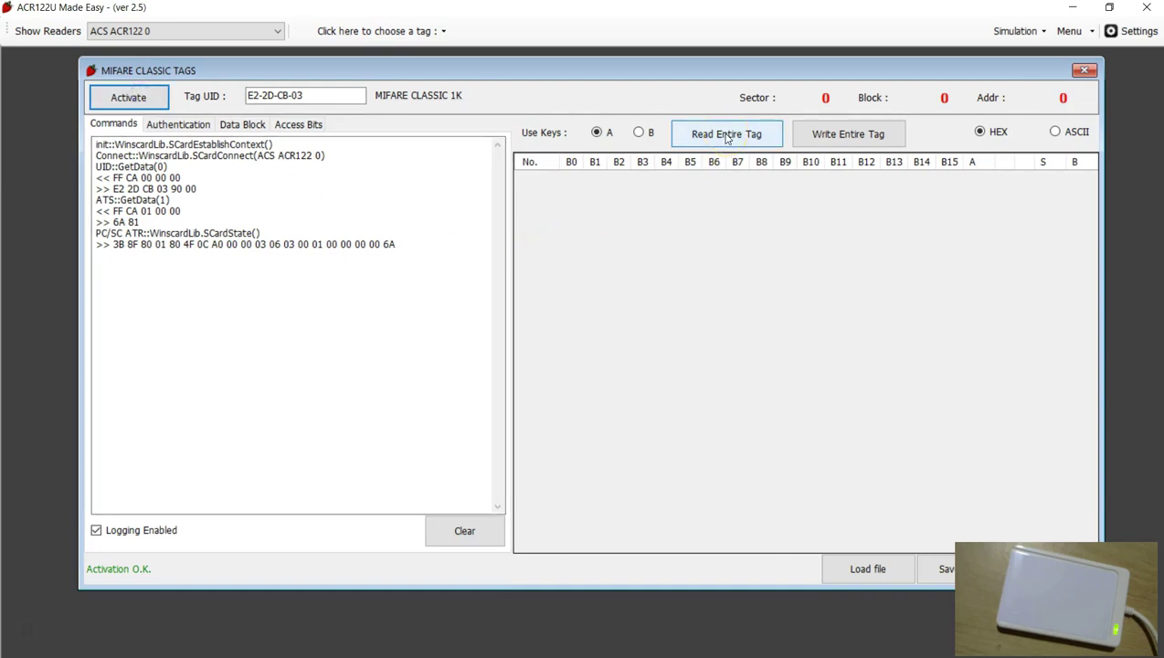
Load the MAD Sector known key as Key A, then authenticate and read sector 0.
left_click(187, 124)
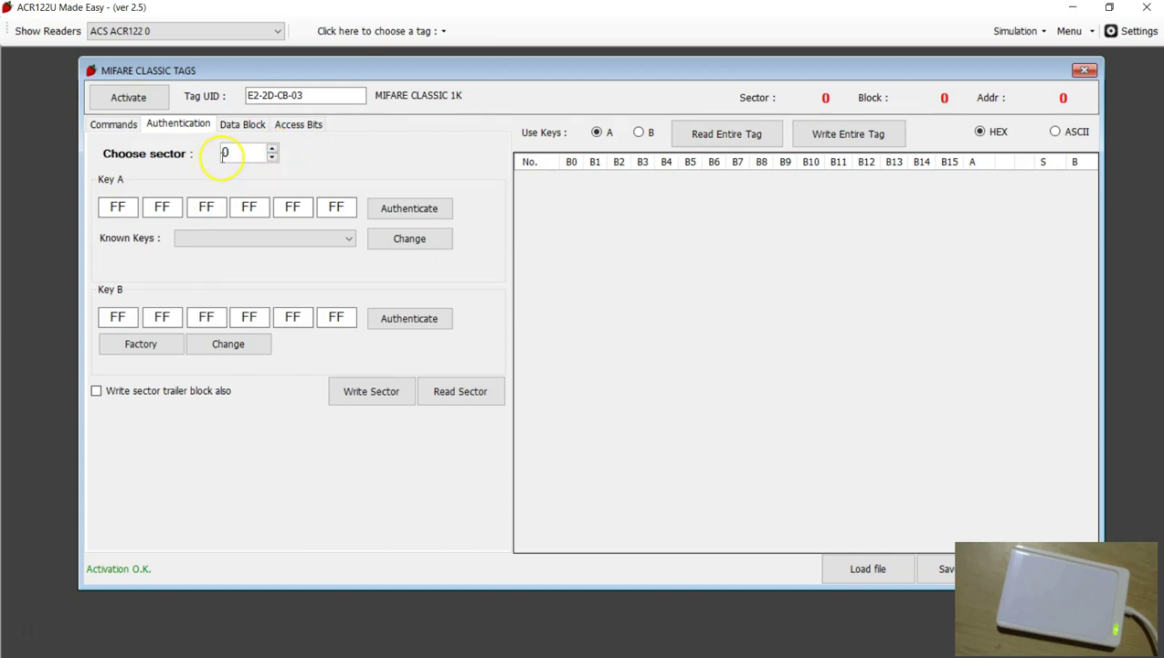
left_click(312, 240)
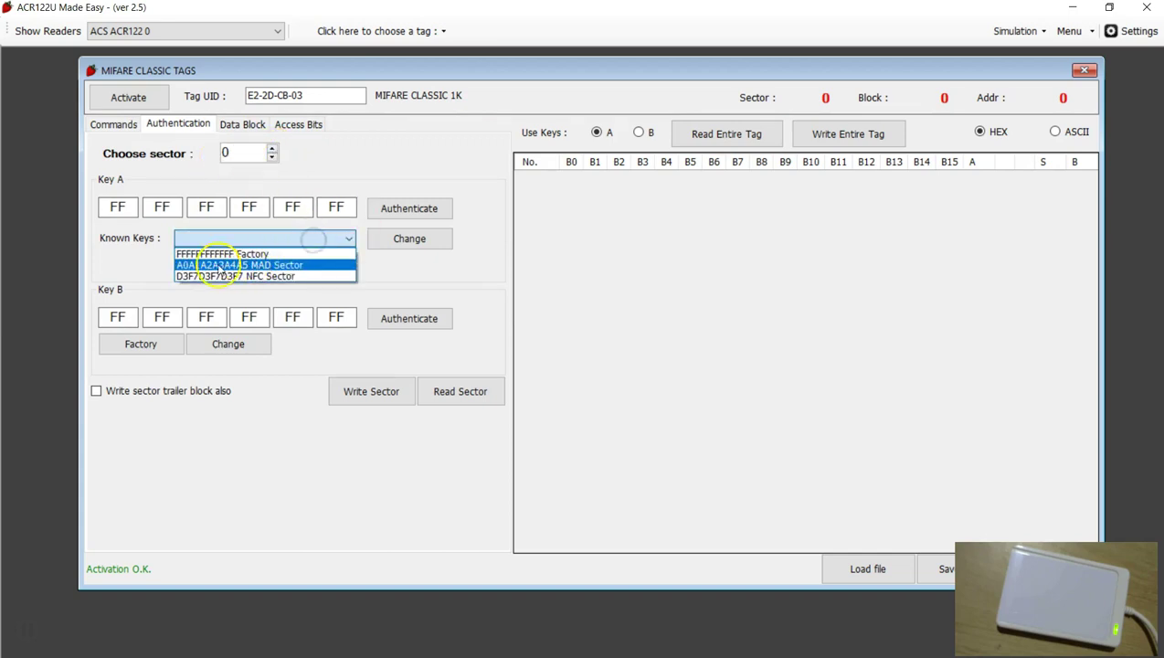
left_click(218, 264)
left_click(395, 209)
left_click(458, 388)
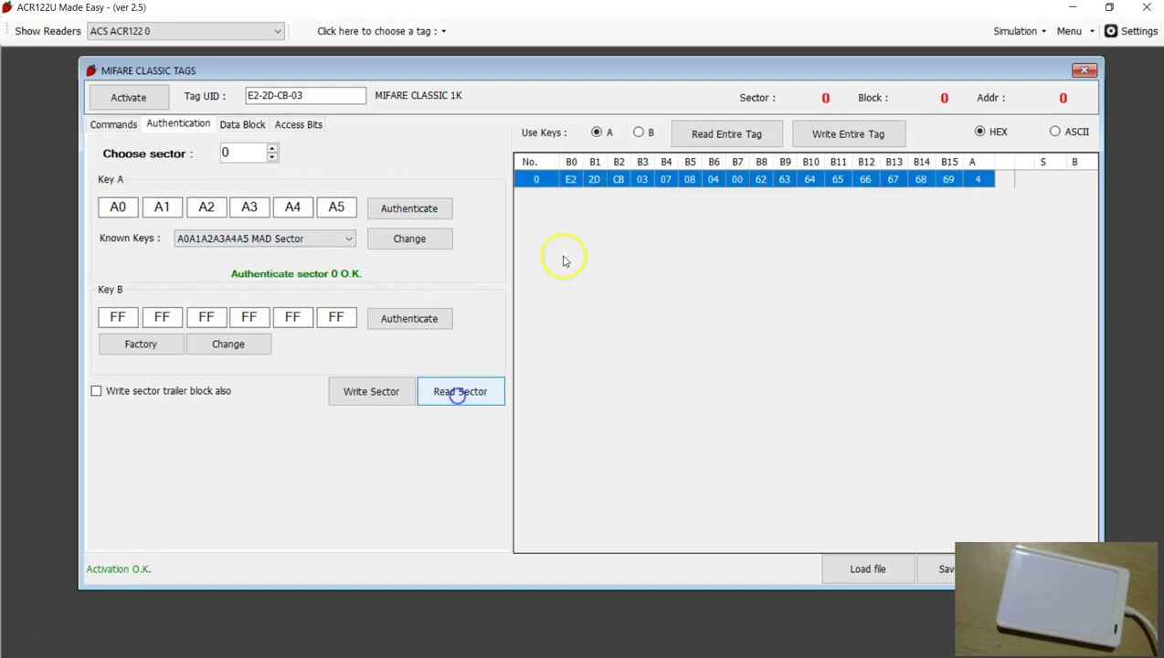
Choose sector 1, load the NFC Sector known key as Key A, then authenticate and read the sector.
left_click(272, 148)
left_click(326, 238)
left_click(217, 276)
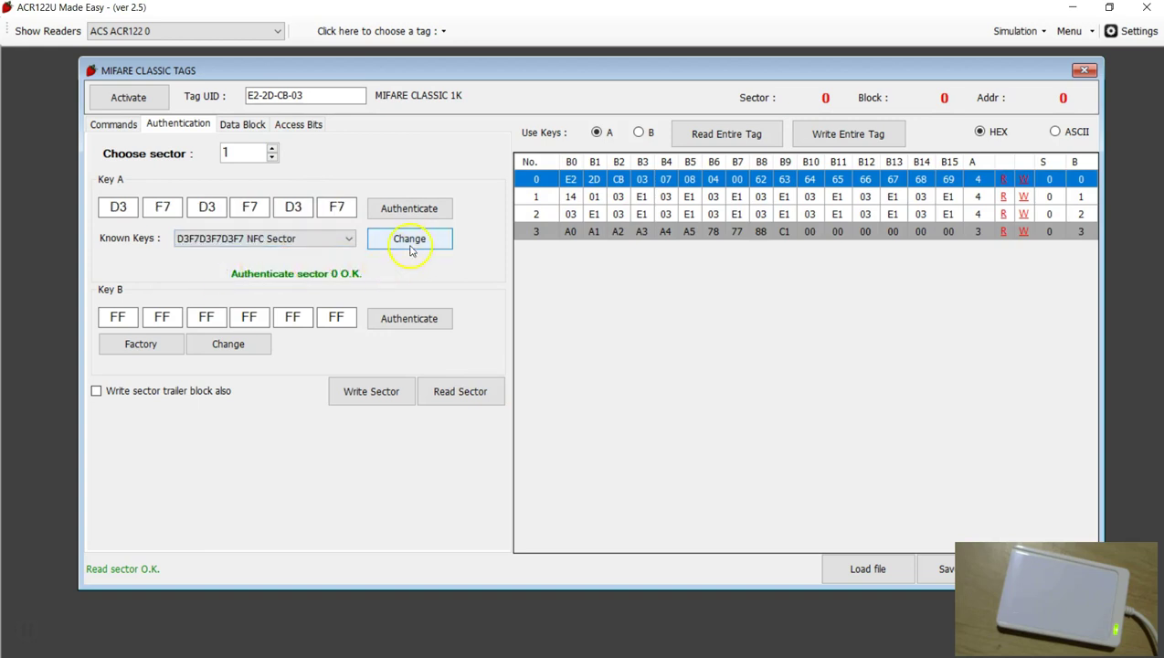
left_click(405, 208)
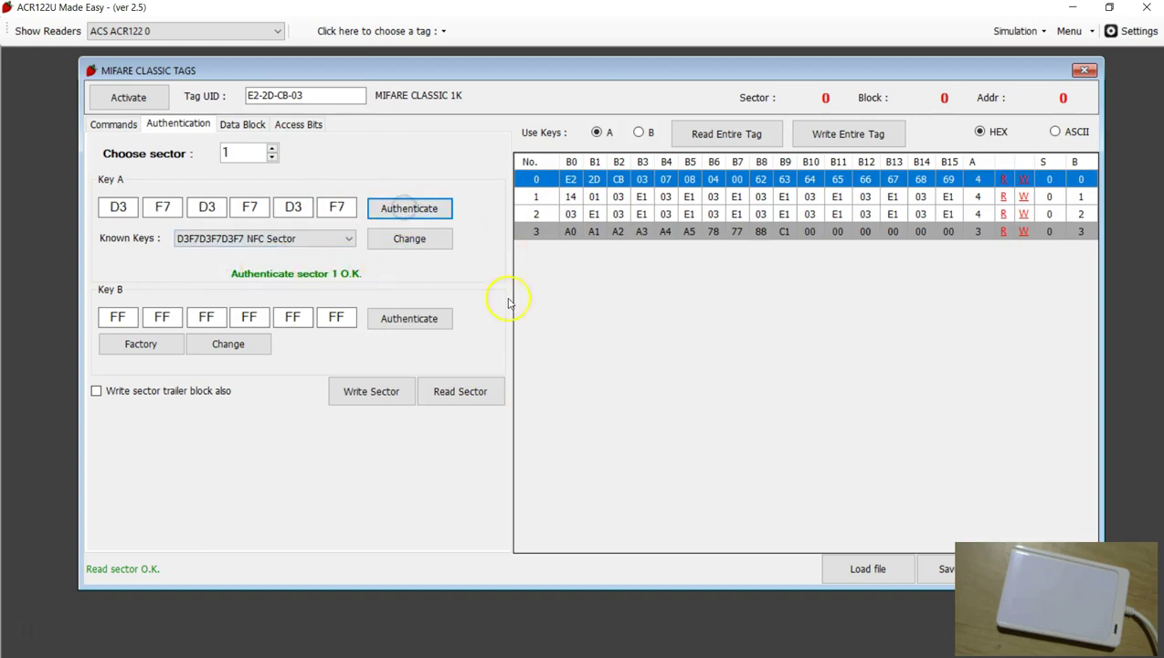
left_click(474, 398)
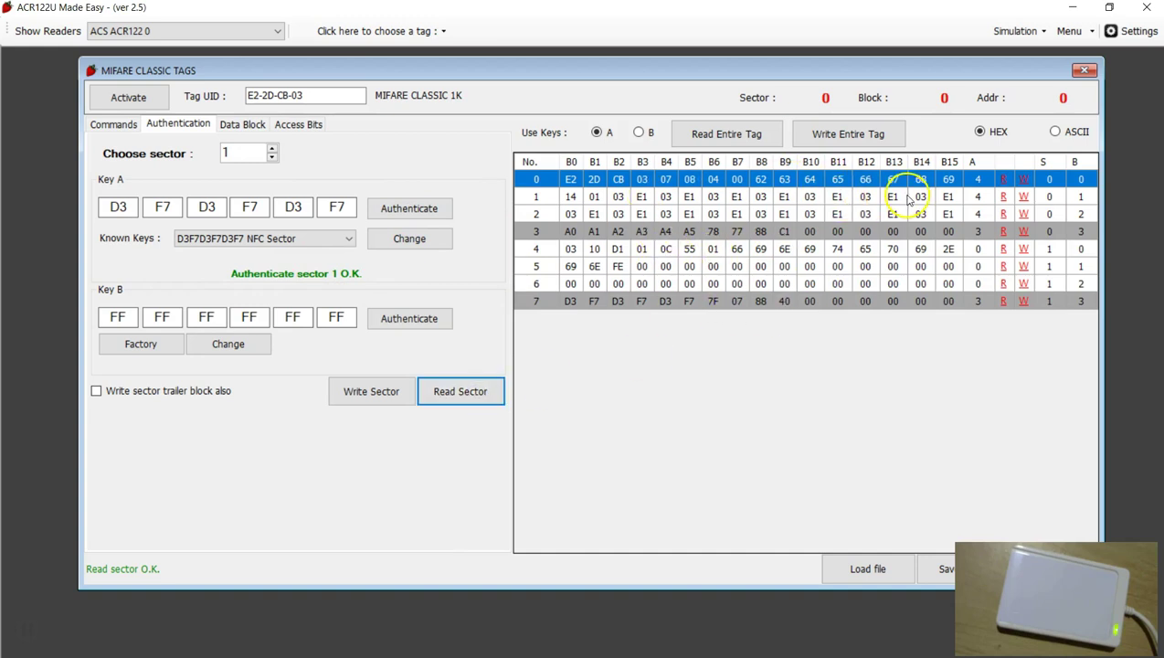
Examine the encoded URI bytes in block 4, viewing the data as ASCII before returning to HEX.
left_click(570, 249)
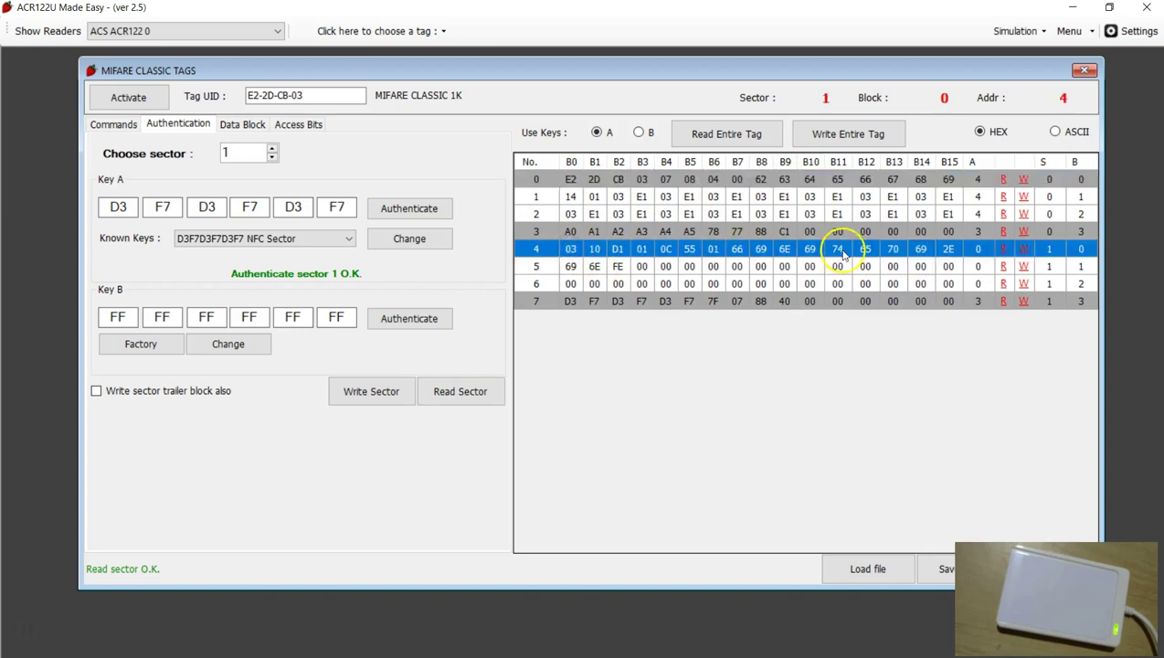
left_click(594, 266)
left_click(596, 249)
left_click(1055, 132)
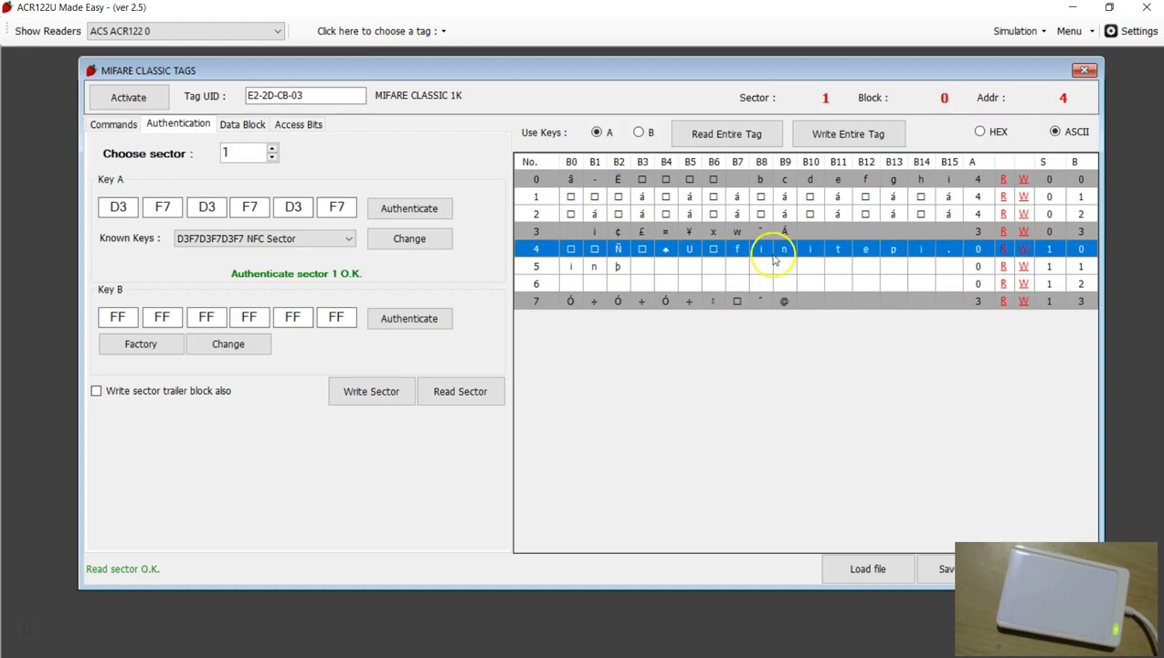
left_click(980, 131)
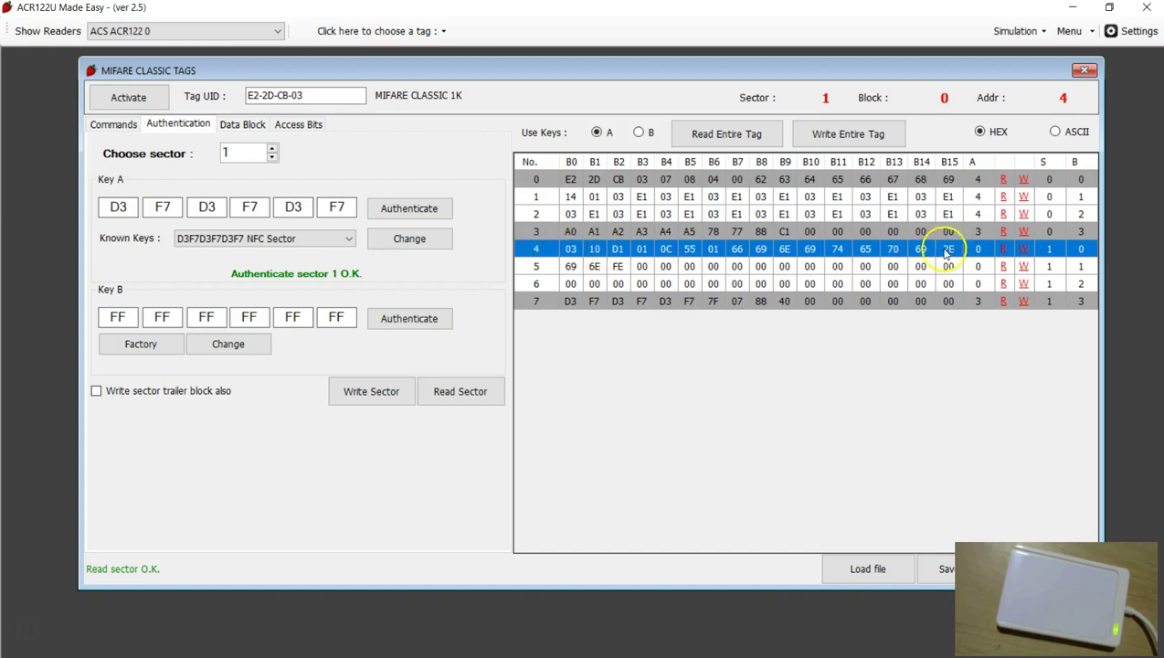
Examine the NDEF message's leading tag and length bytes, B0 and B1, in block 4 and its continuation in block 5.
left_click_drag(536, 253, 456, 216)
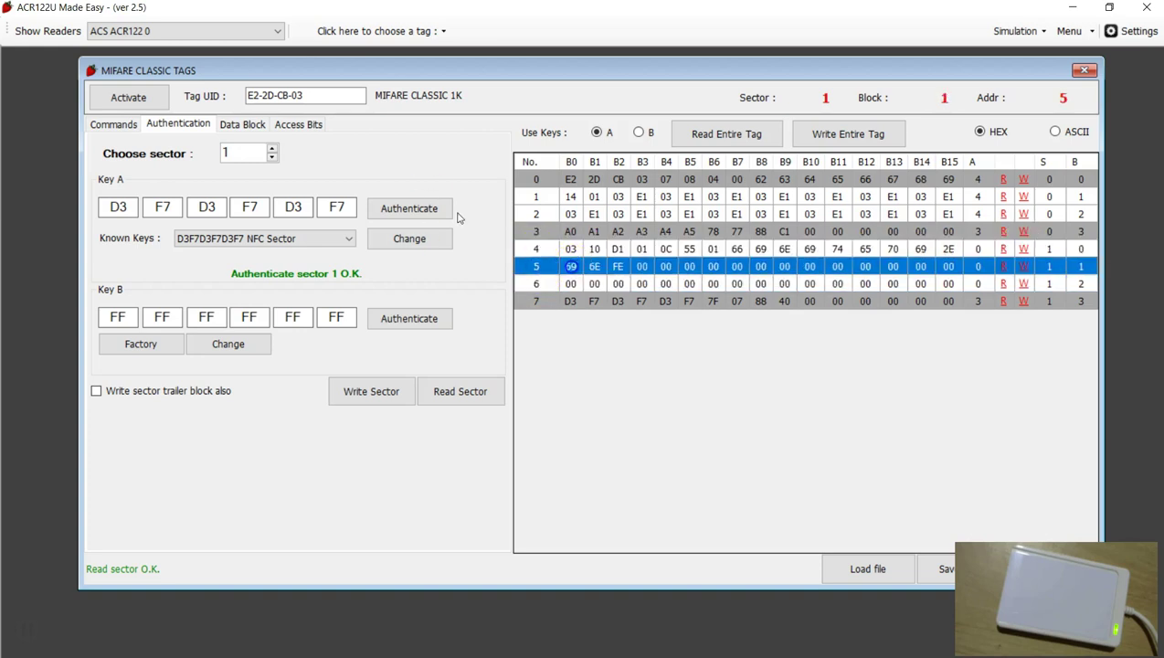
left_click(569, 283)
left_click(573, 264)
left_click(575, 249)
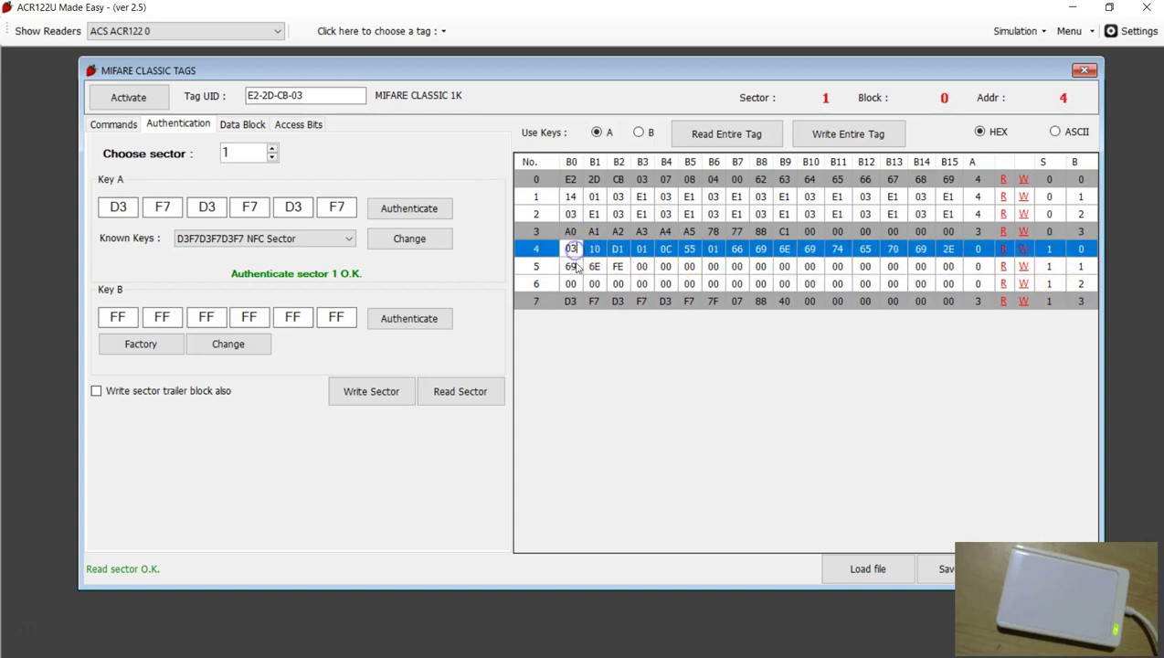
left_click(576, 266)
left_click(570, 250)
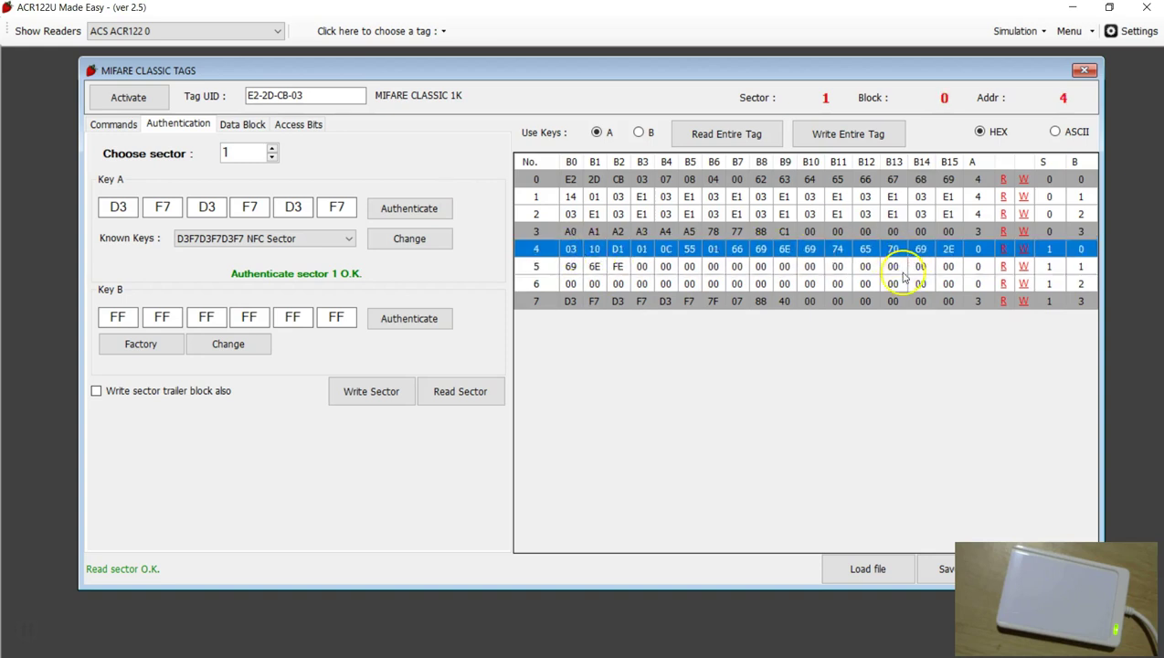
left_click(597, 255)
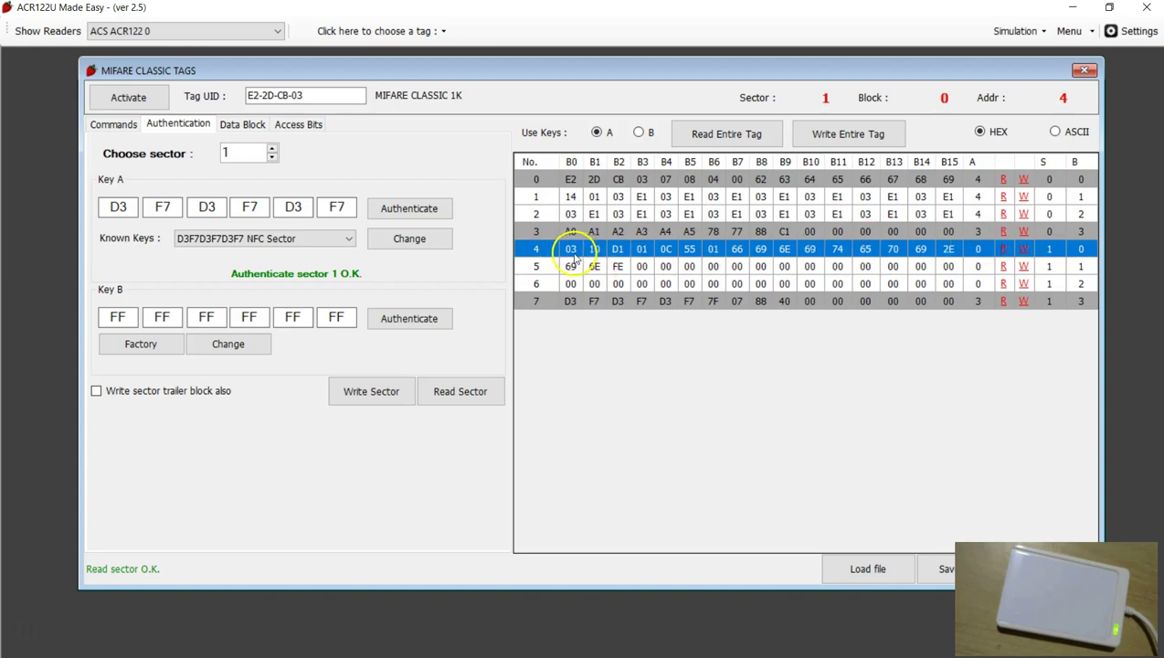
left_click(597, 255)
Examine the NDEF terminator byte in column B2 of block 5.
left_click(618, 271)
left_click(618, 265)
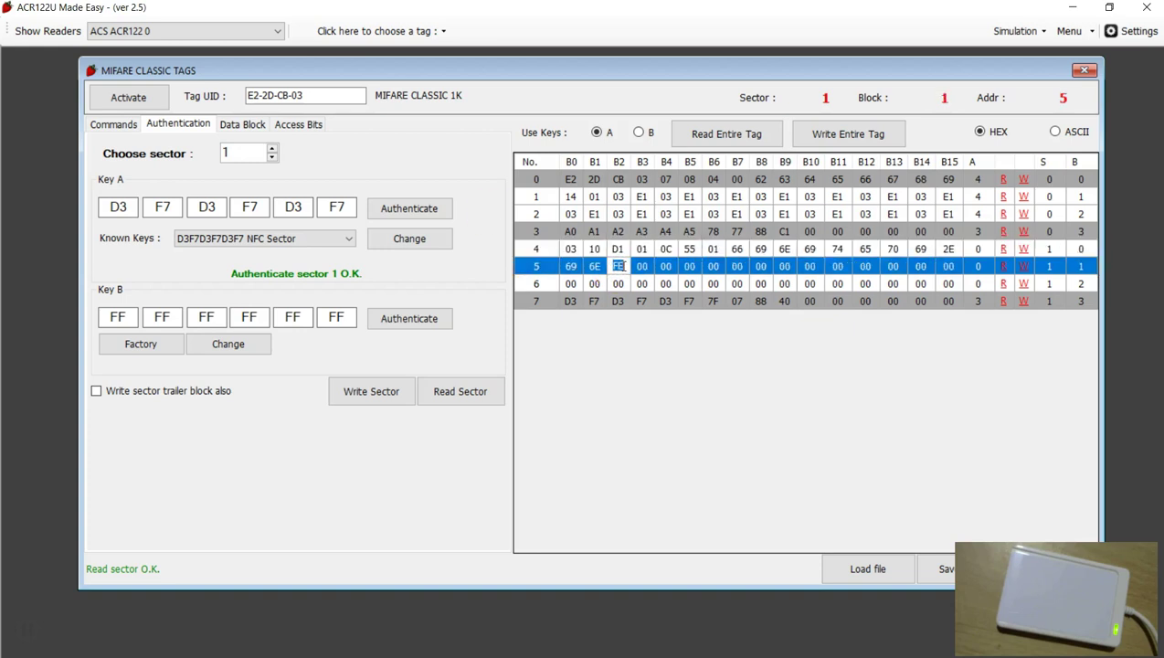
key("Return")
left_click(620, 270)
left_click(625, 267)
key("Return")
left_click(627, 271)
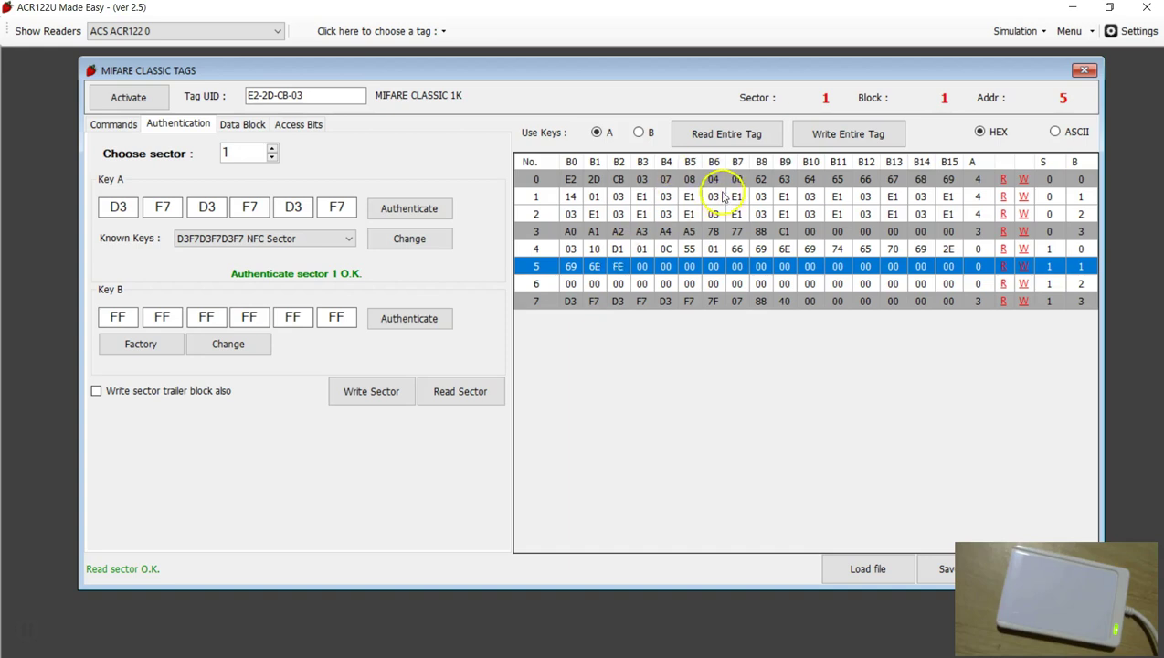
Switch to the AN10787 MIFARE Application Directory note in Adobe Acrobat Reader.
left_click(722, 356)
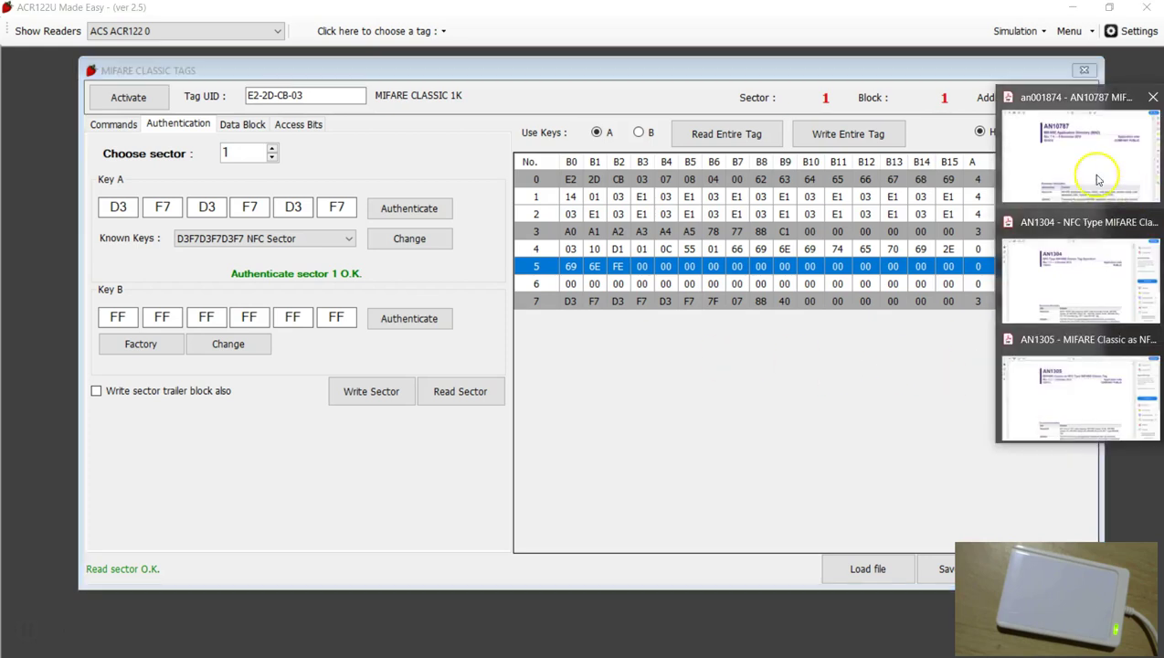
left_click(1093, 173)
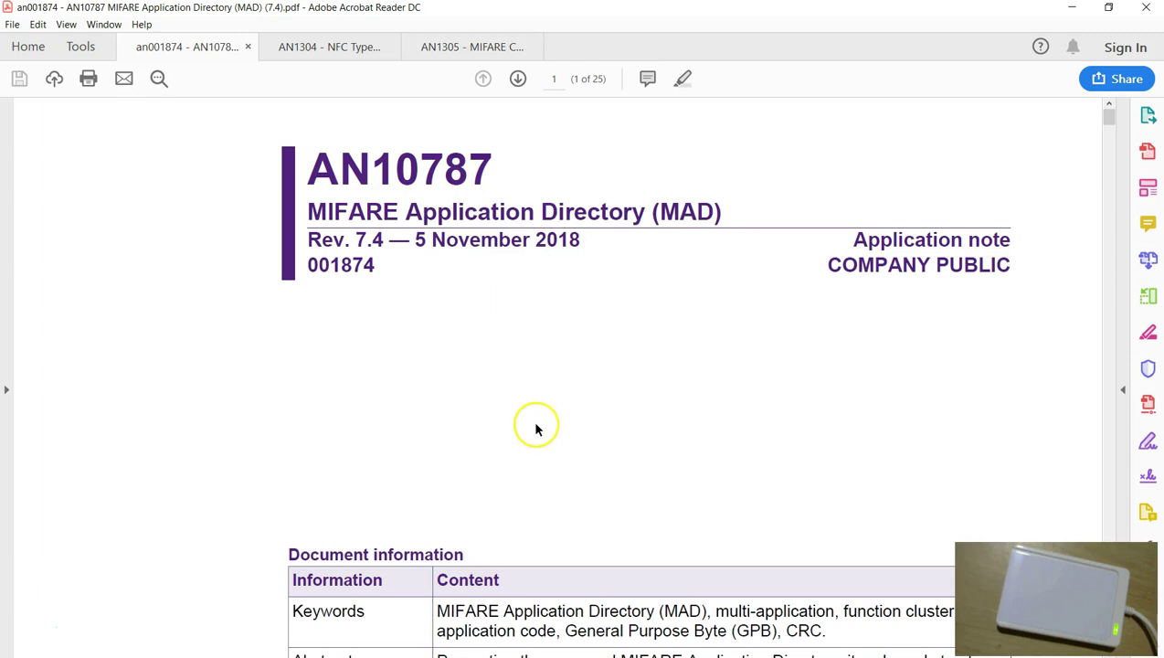